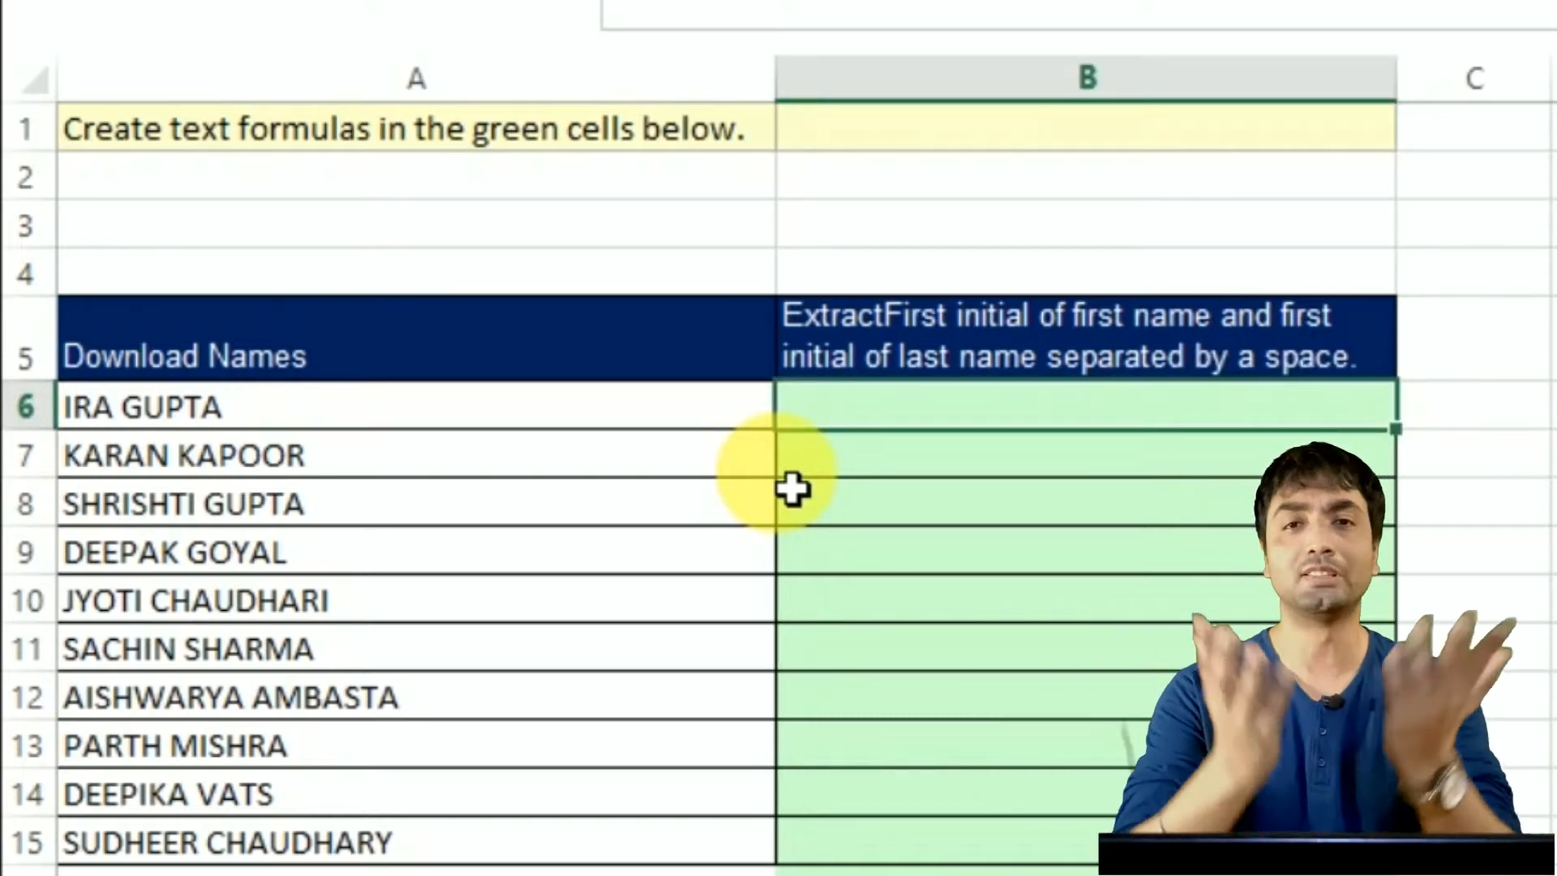
# Enter =LEFT(A6,1) in B6 and fill it down the green cells beside the names.
pyautogui.write('=le')
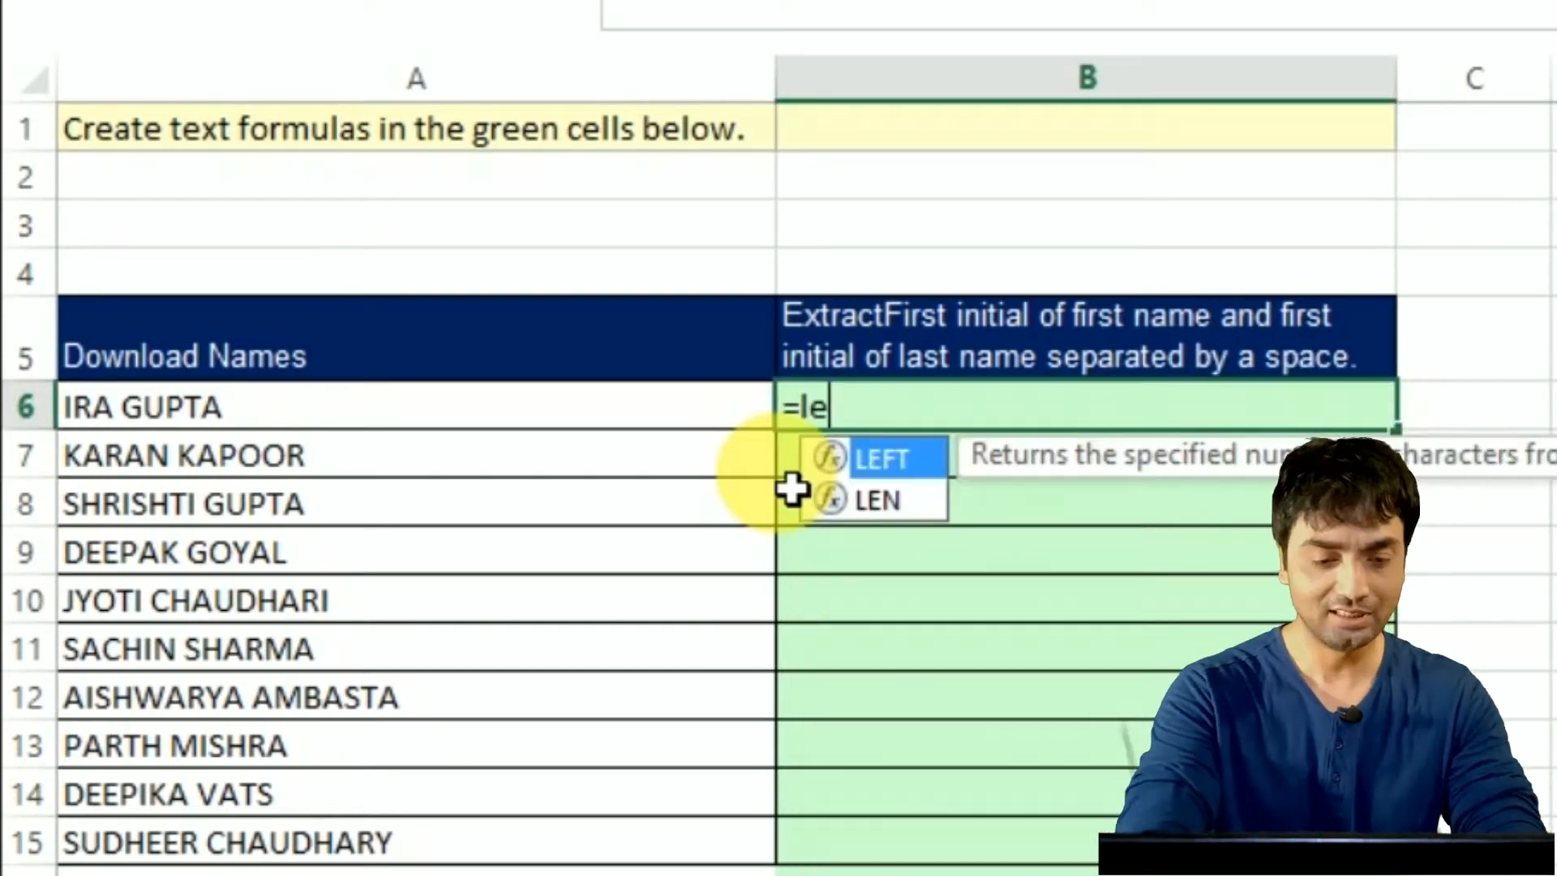
pyautogui.press('Tab')
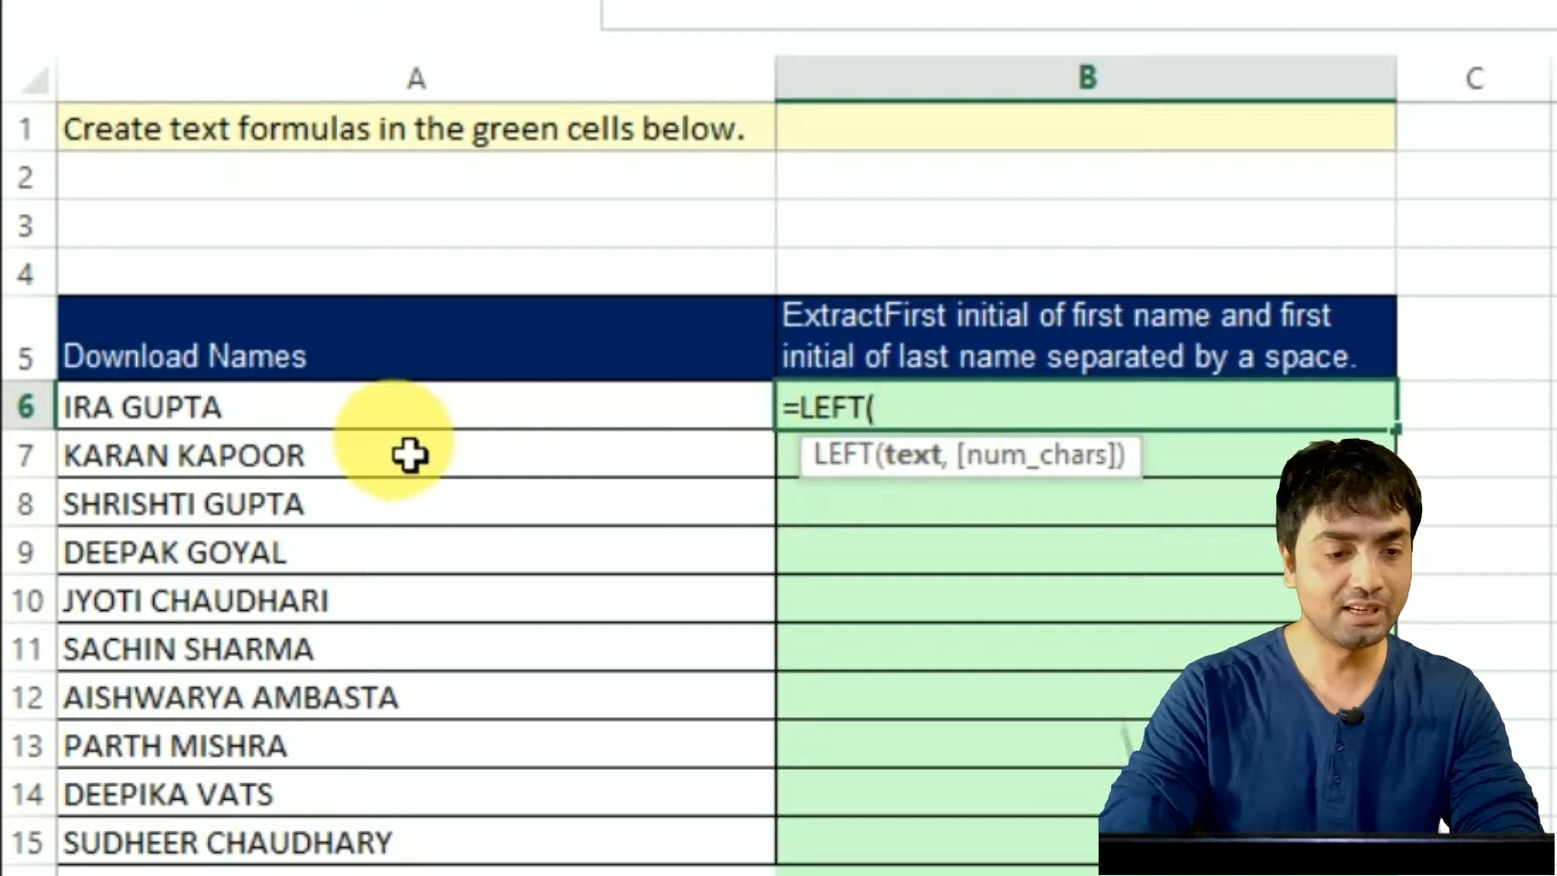
pyautogui.click(388, 428)
pyautogui.write(',')
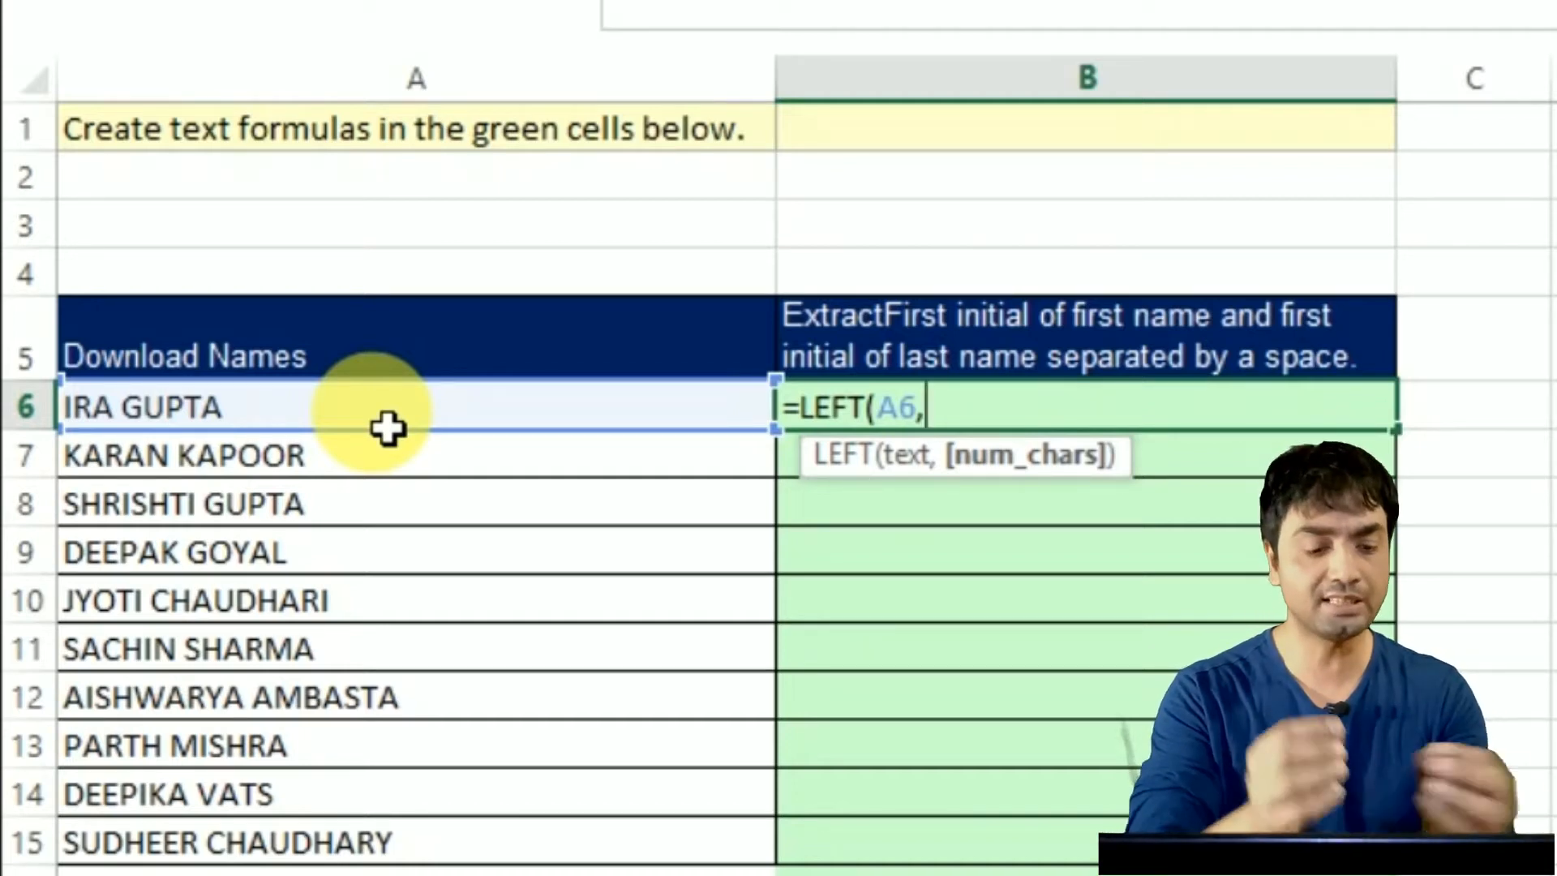
pyautogui.write('1')
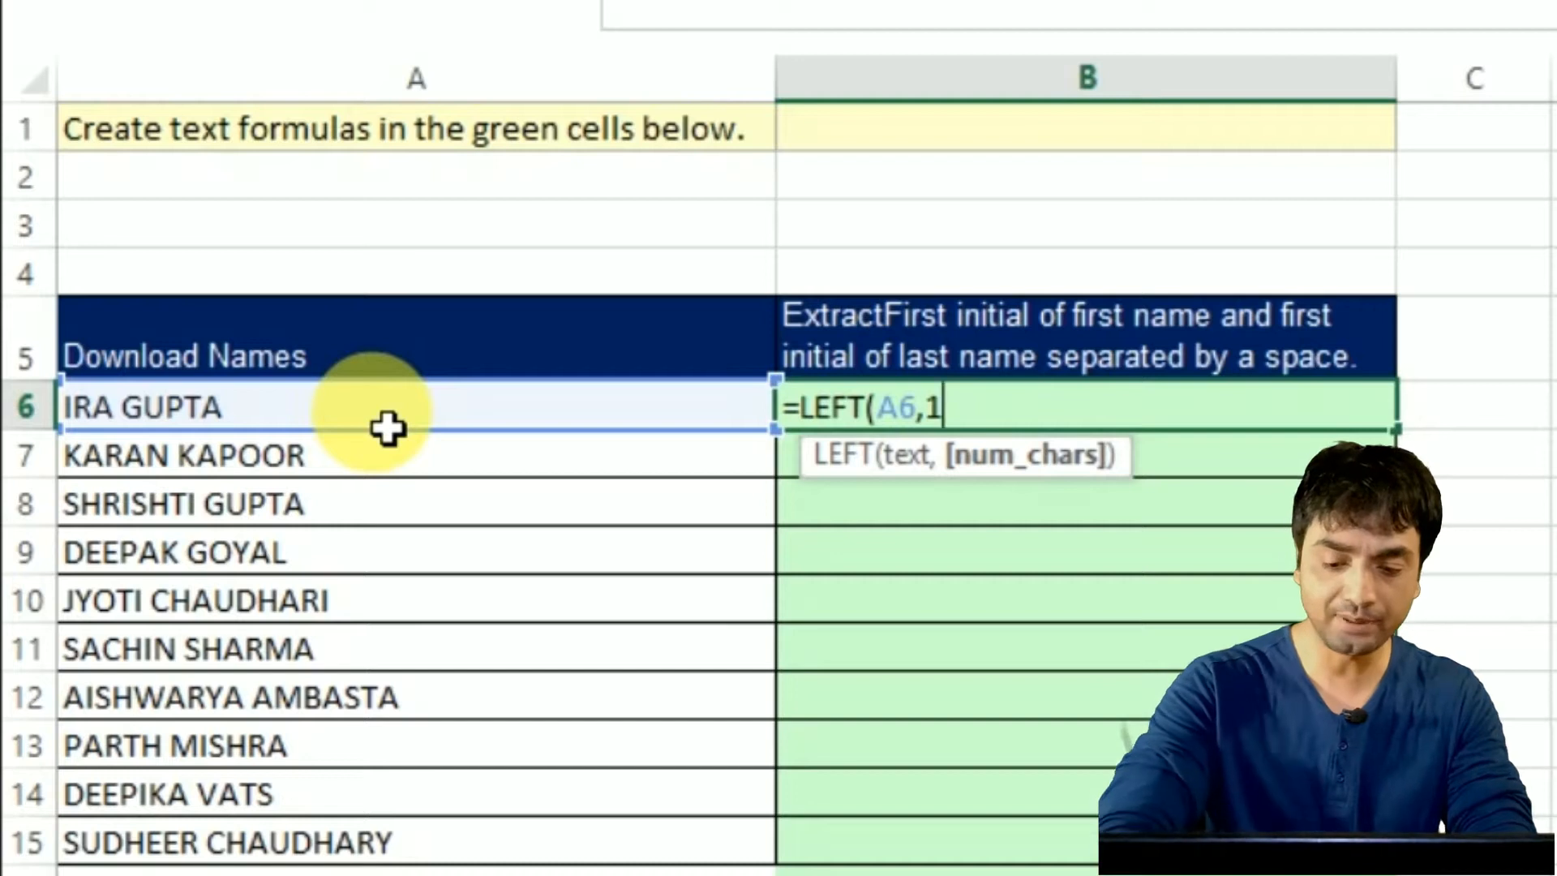
pyautogui.write(')')
pyautogui.press('Return')
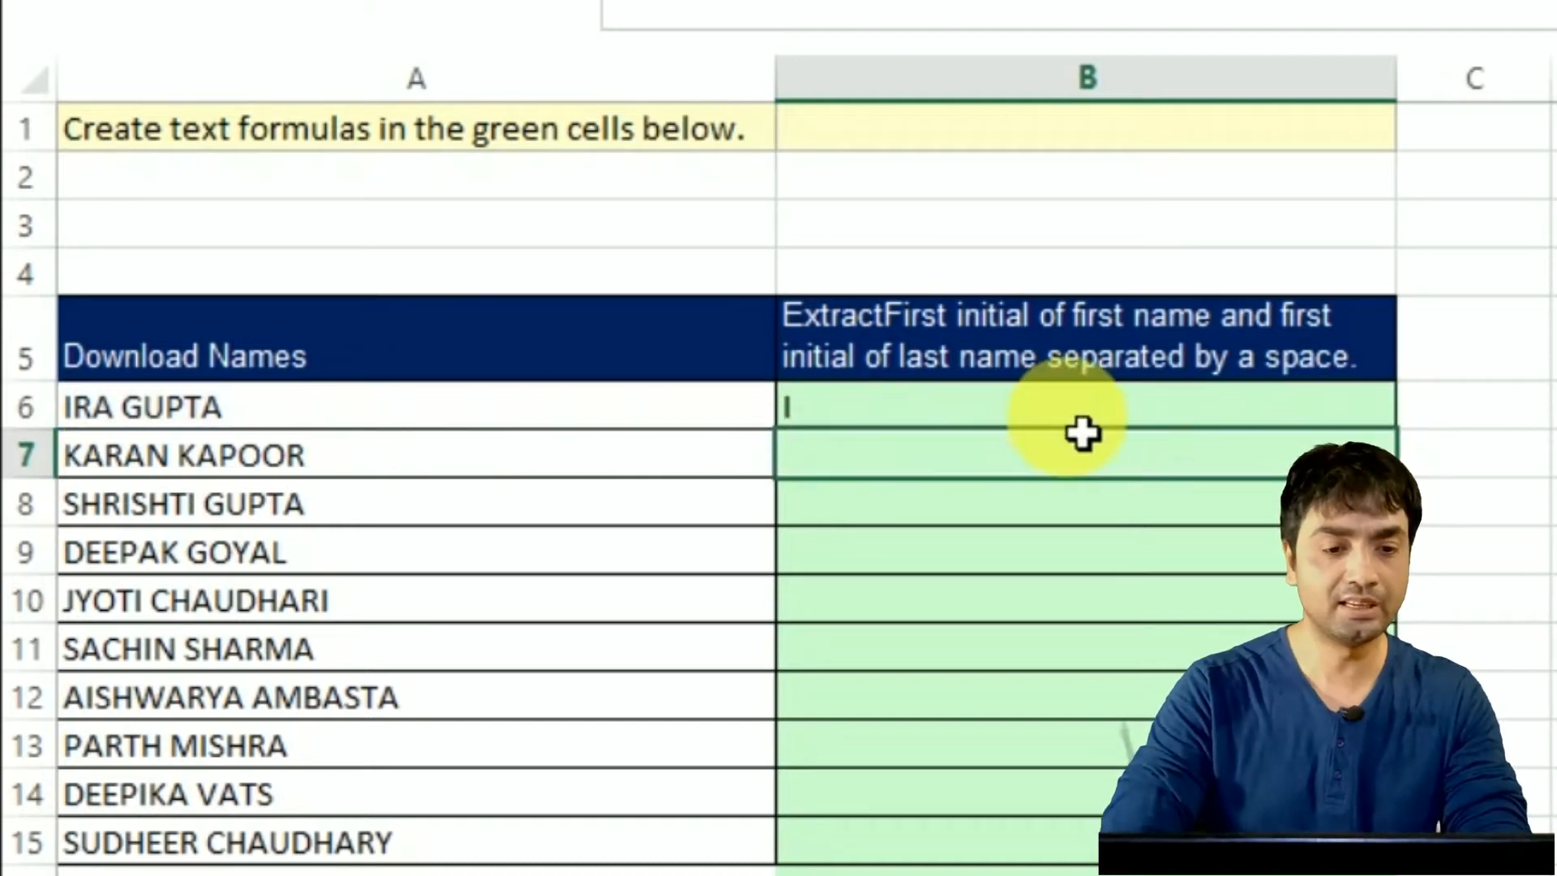
pyautogui.click(1087, 425)
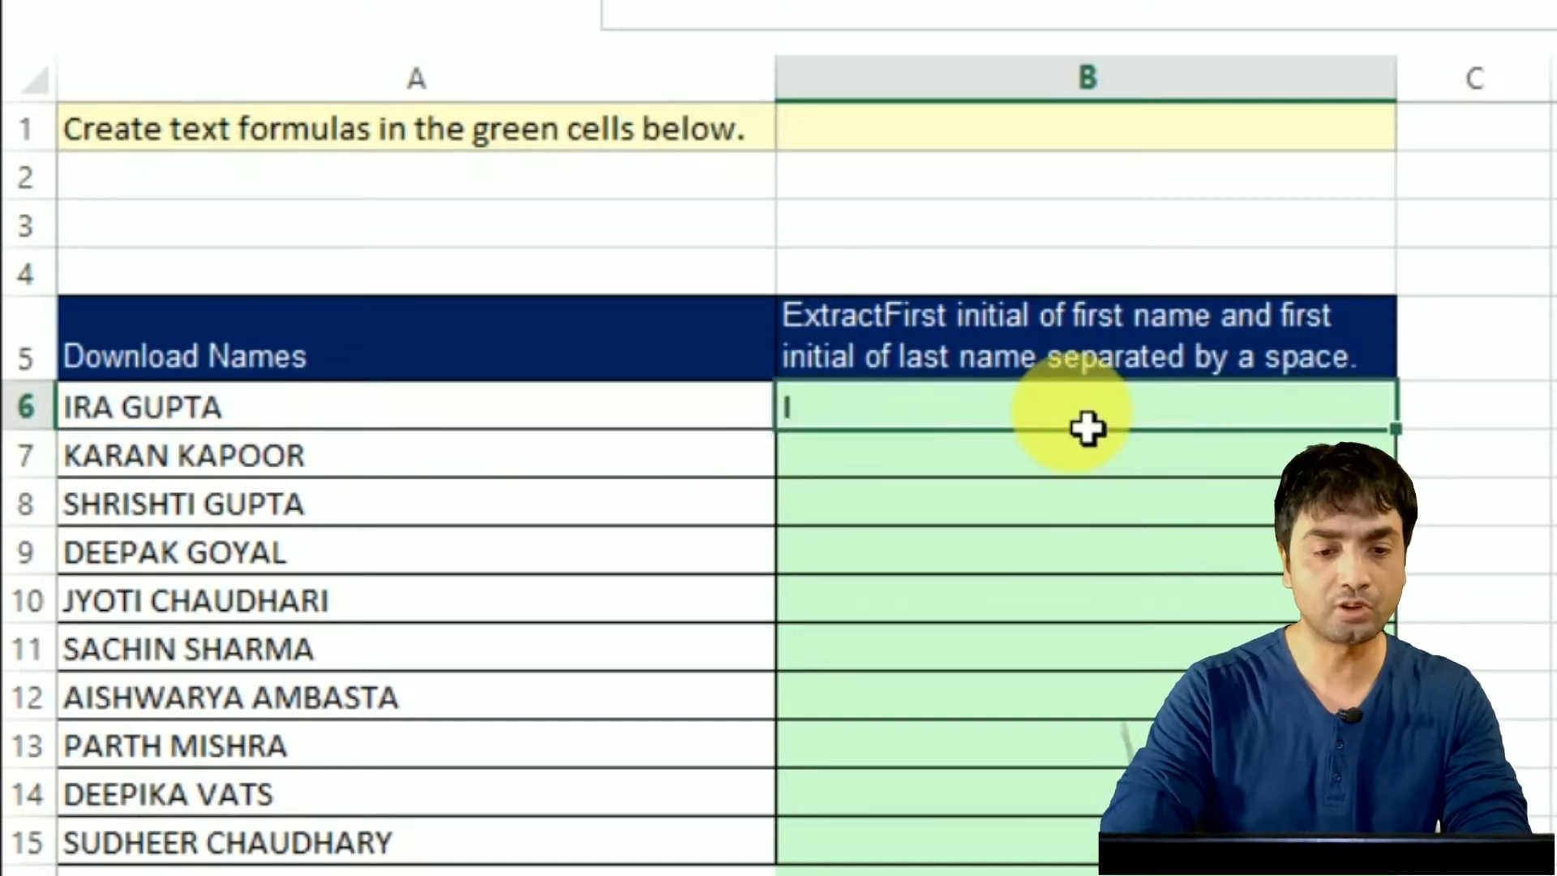
pyautogui.doubleClick(1420, 447)
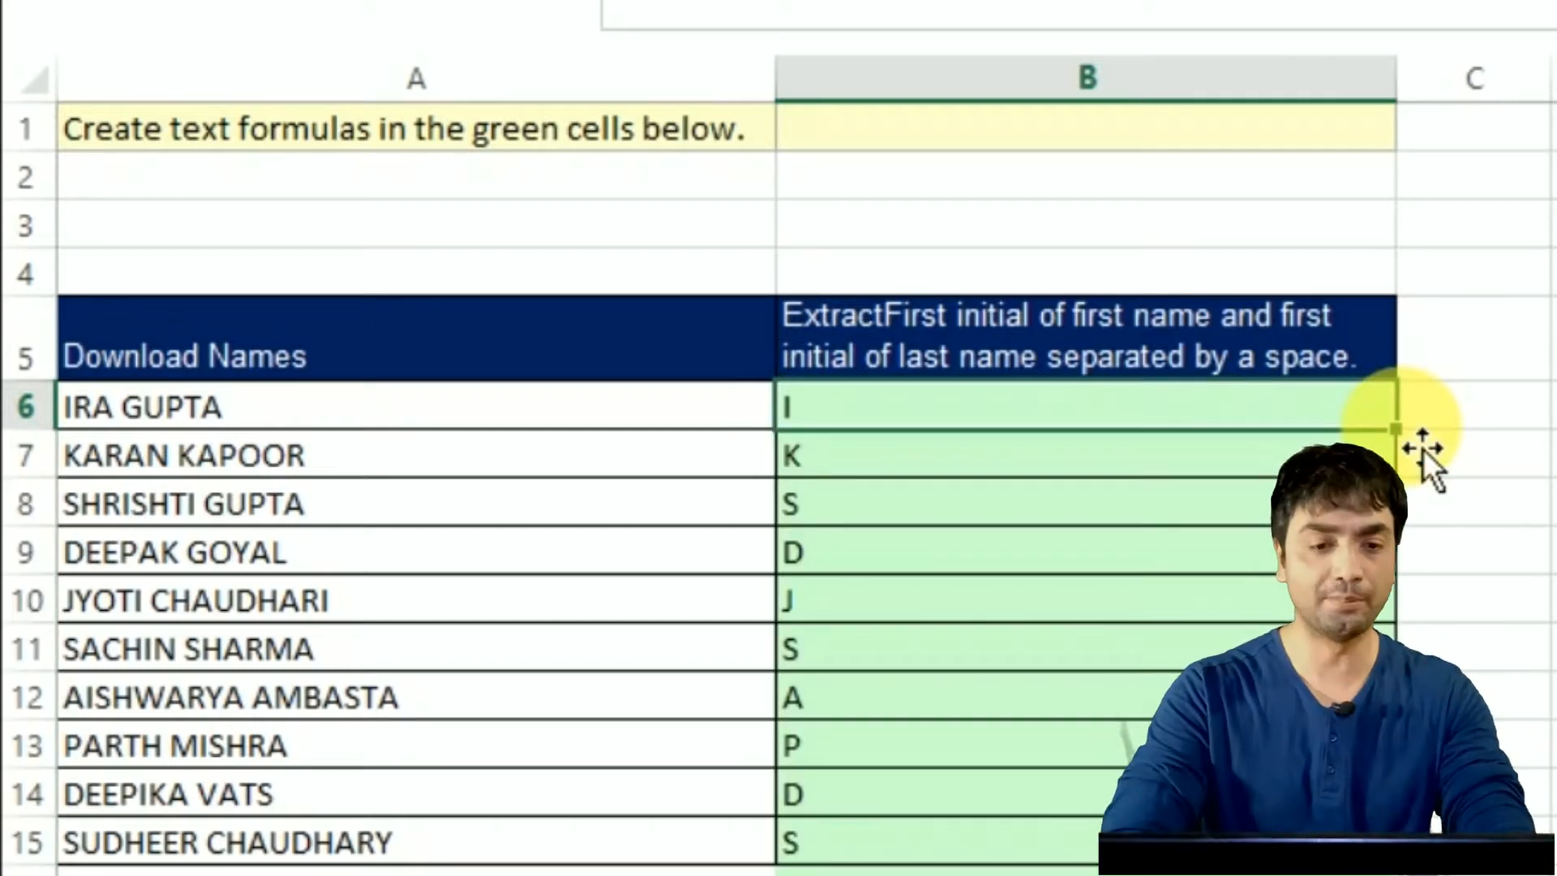
# Extend the formula in B6 with &MID( and use A6 as its text argument.
pyautogui.press('F2')
pyautogui.write('&')
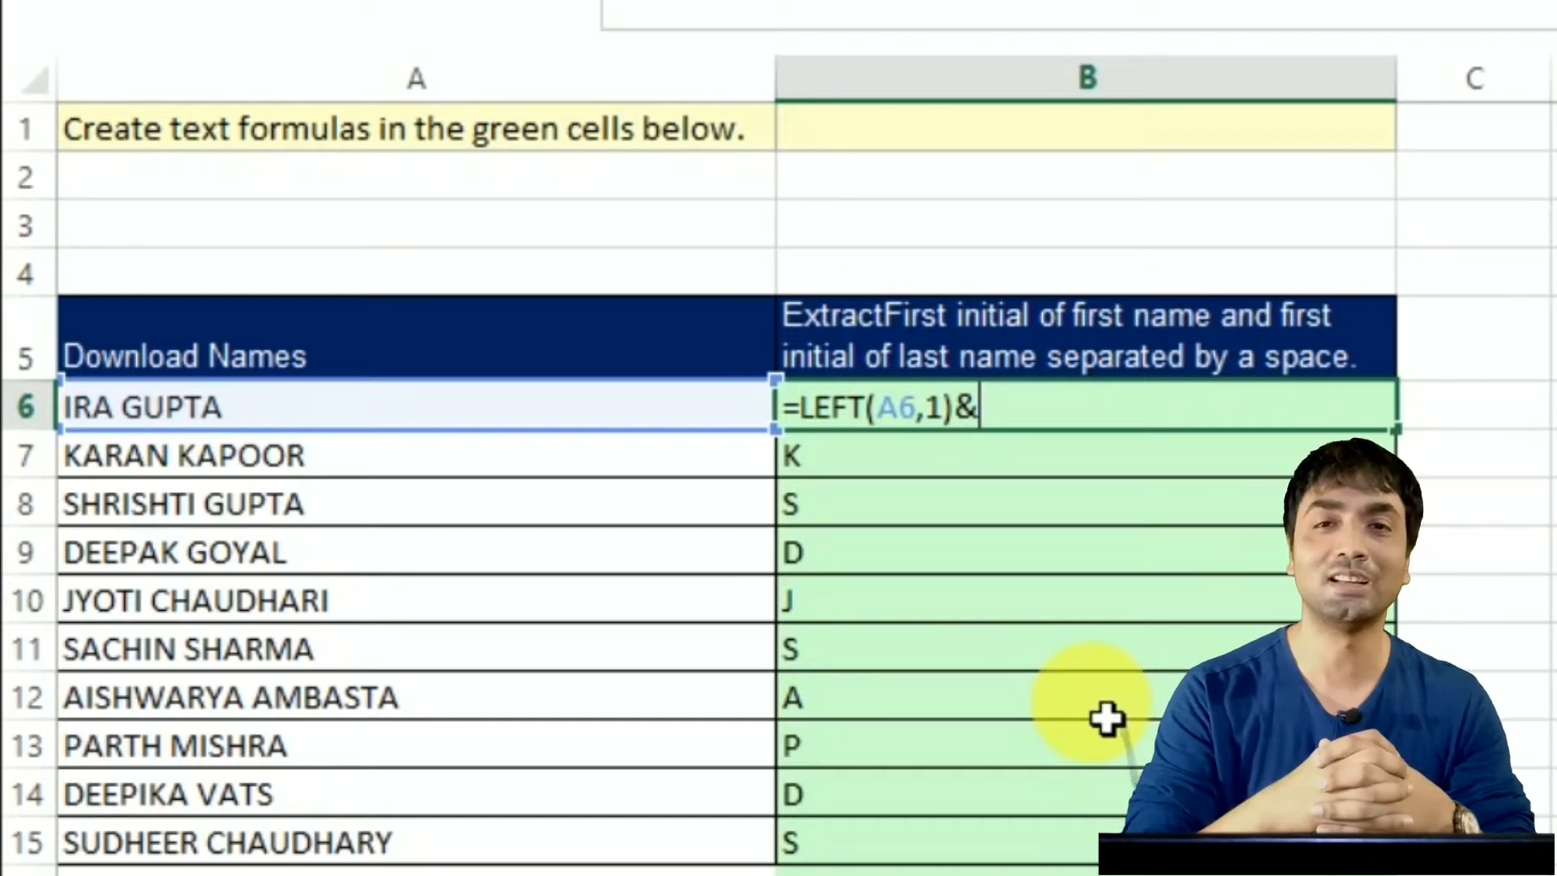
pyautogui.write('md')
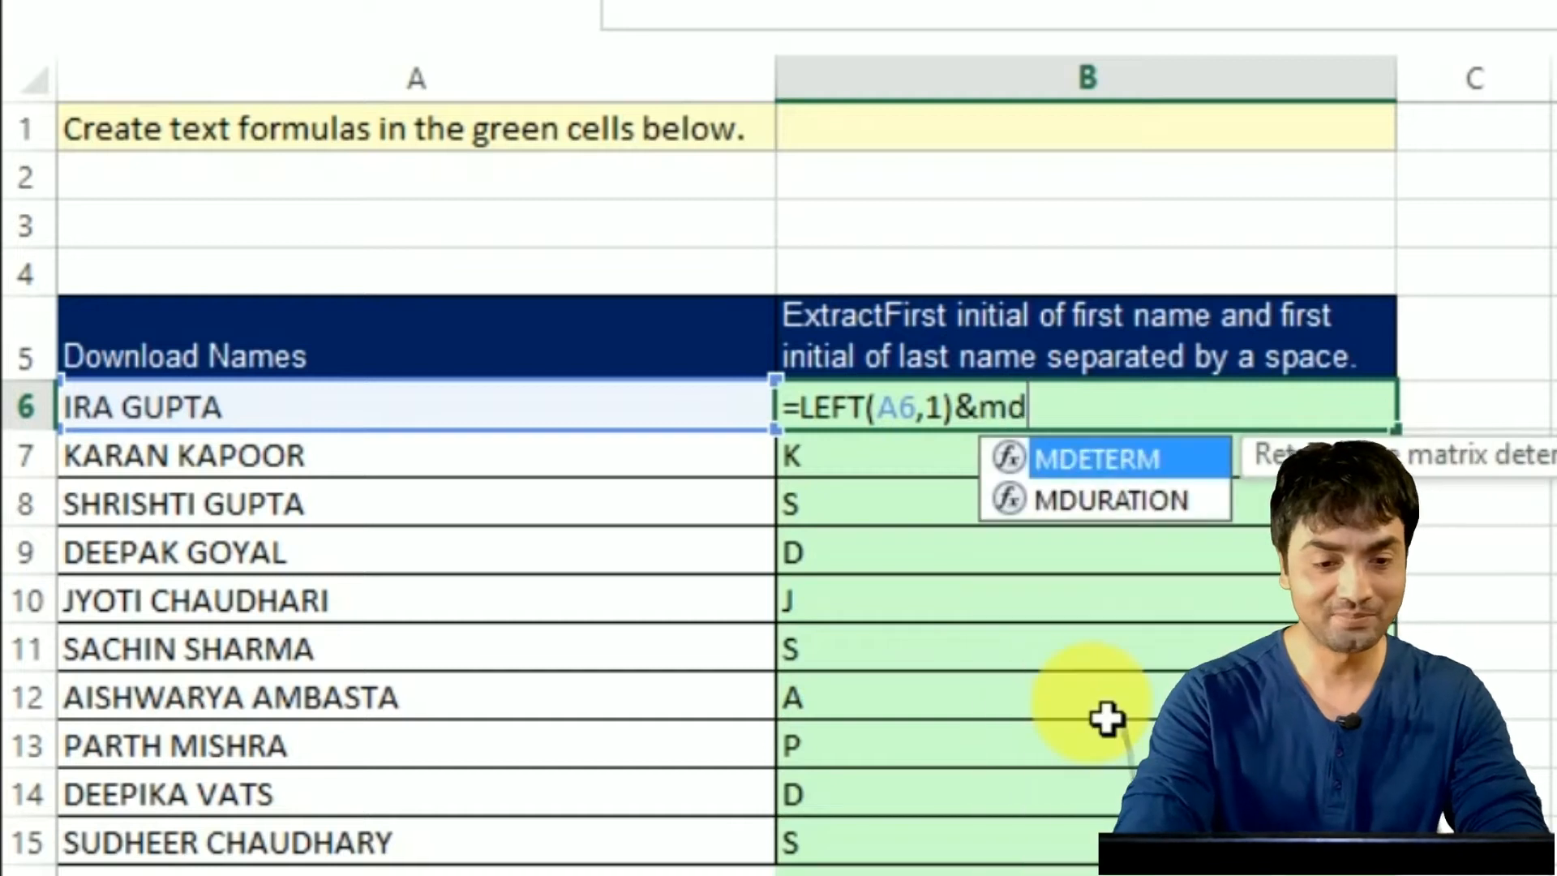
pyautogui.press('BackSpace')
pyautogui.doubleClick(1092, 707)
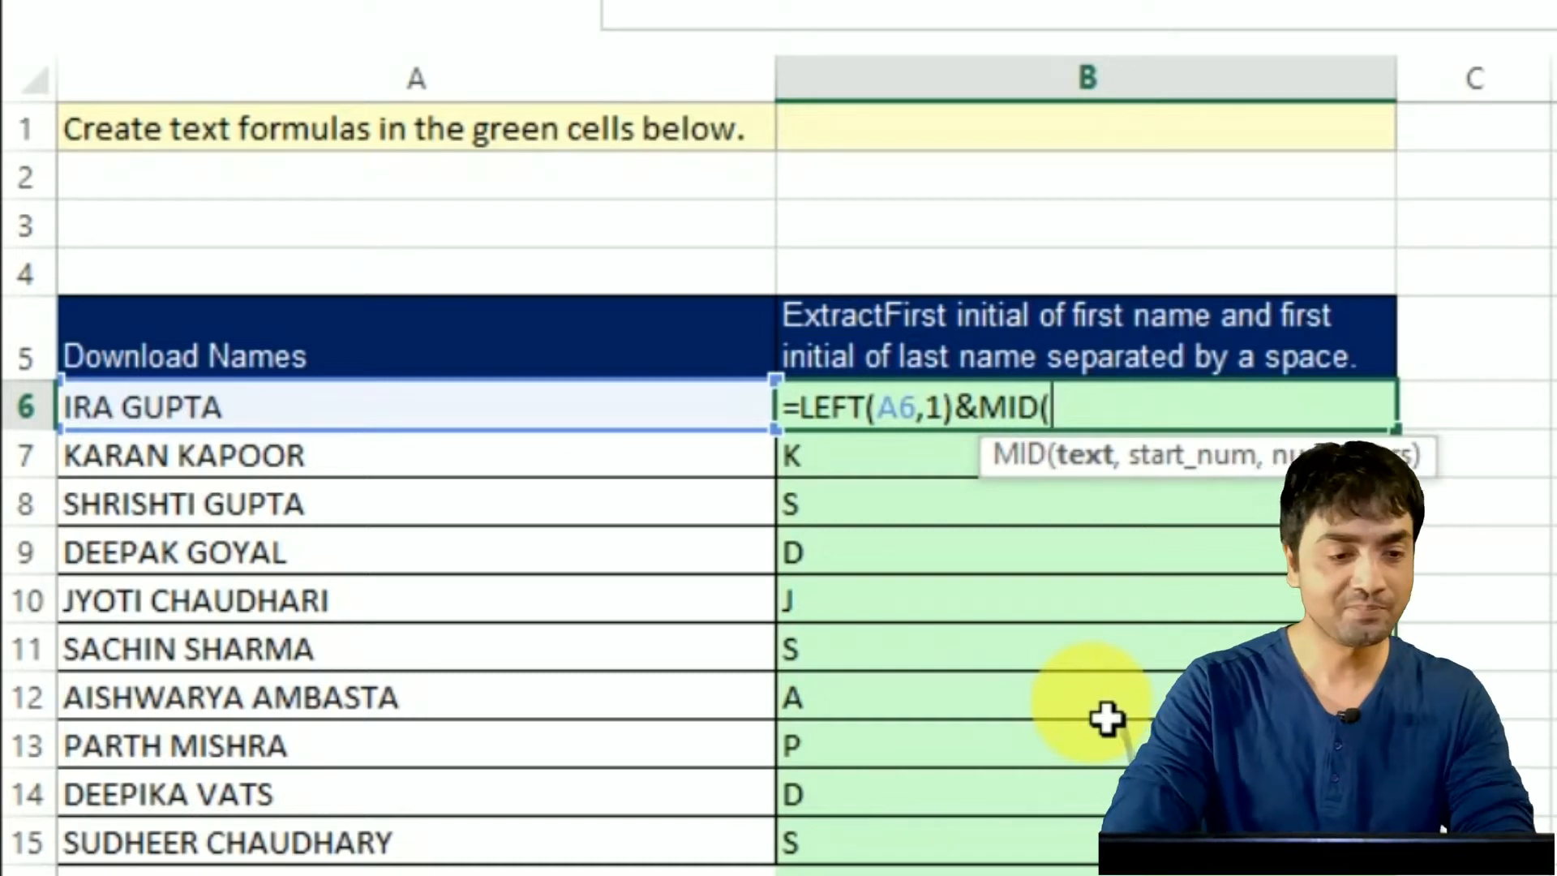
pyautogui.click(671, 424)
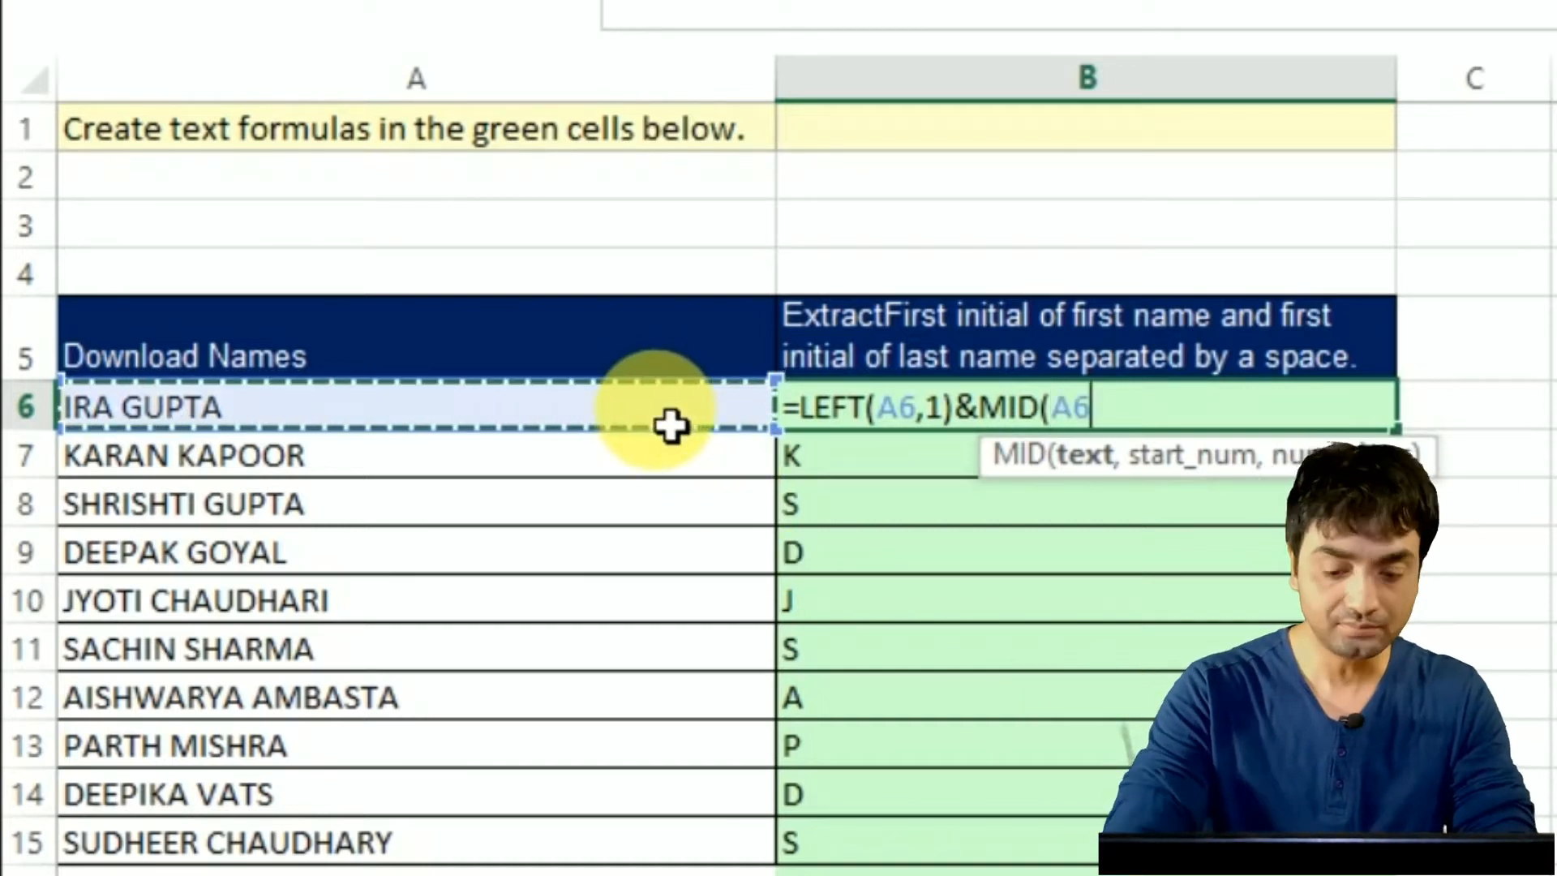
pyautogui.write(',')
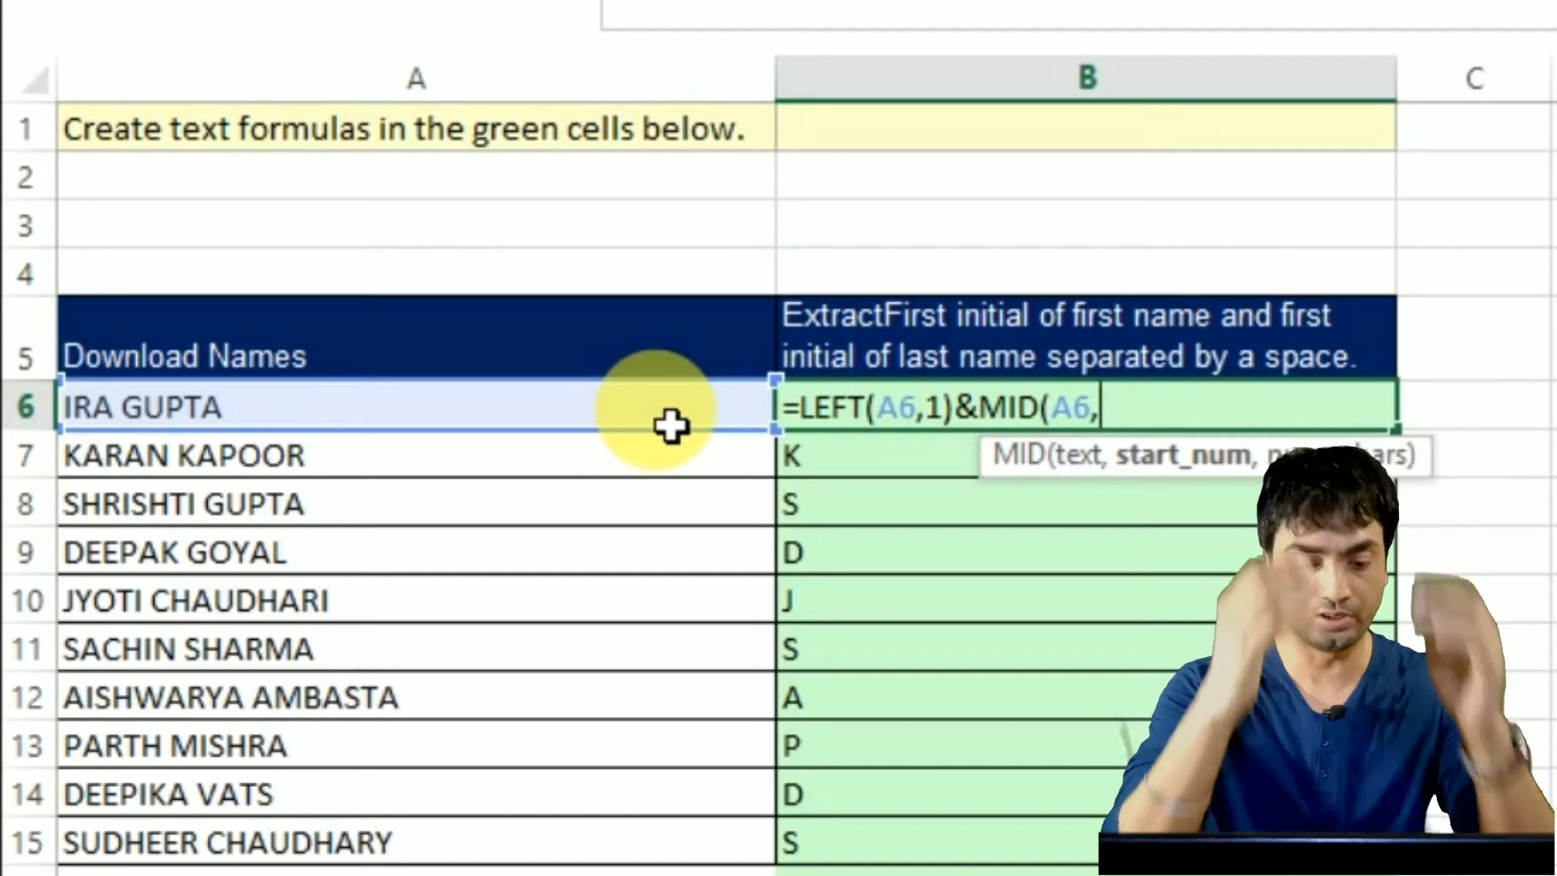
# Complete MID in B6 with FIND(" ",A6)+1 as the start position and 1 as the character count.
pyautogui.write('find')
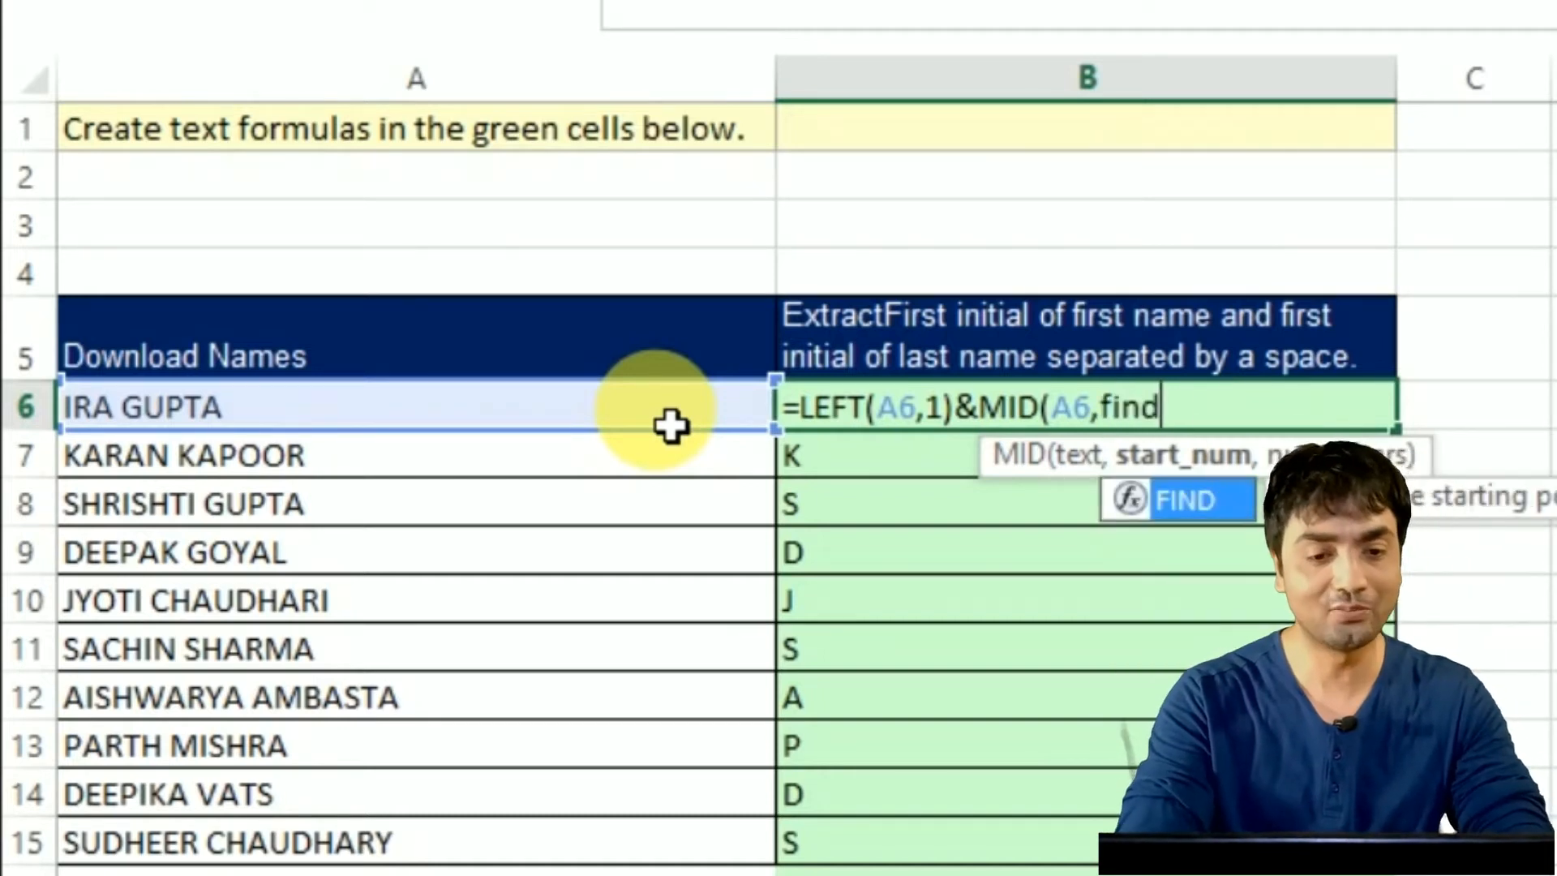
pyautogui.press('Tab')
pyautogui.write('"')
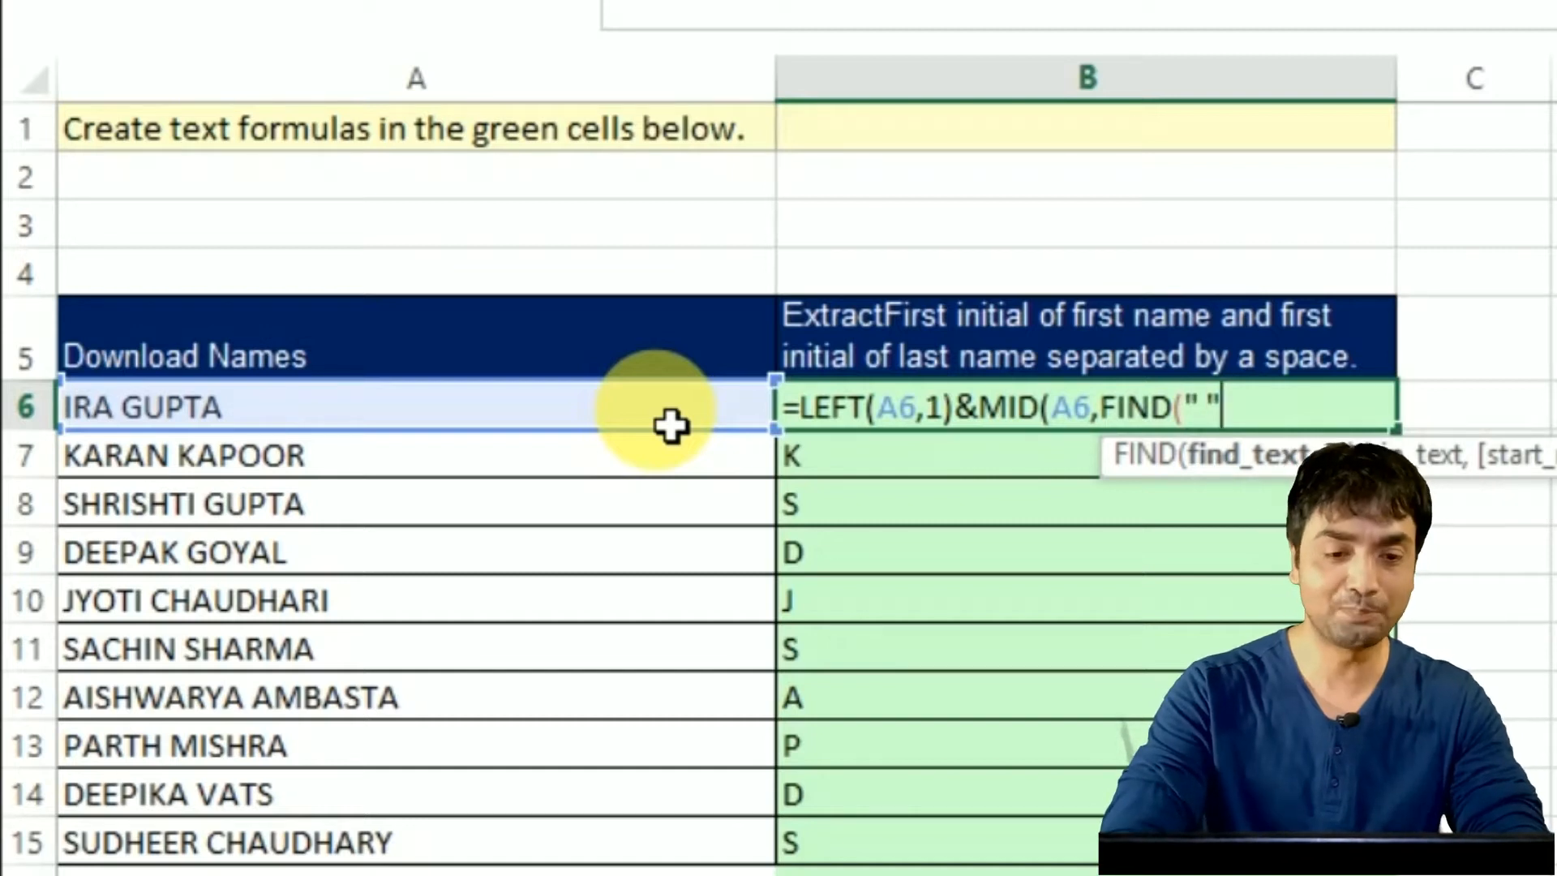
pyautogui.write(' ",')
pyautogui.click(548, 428)
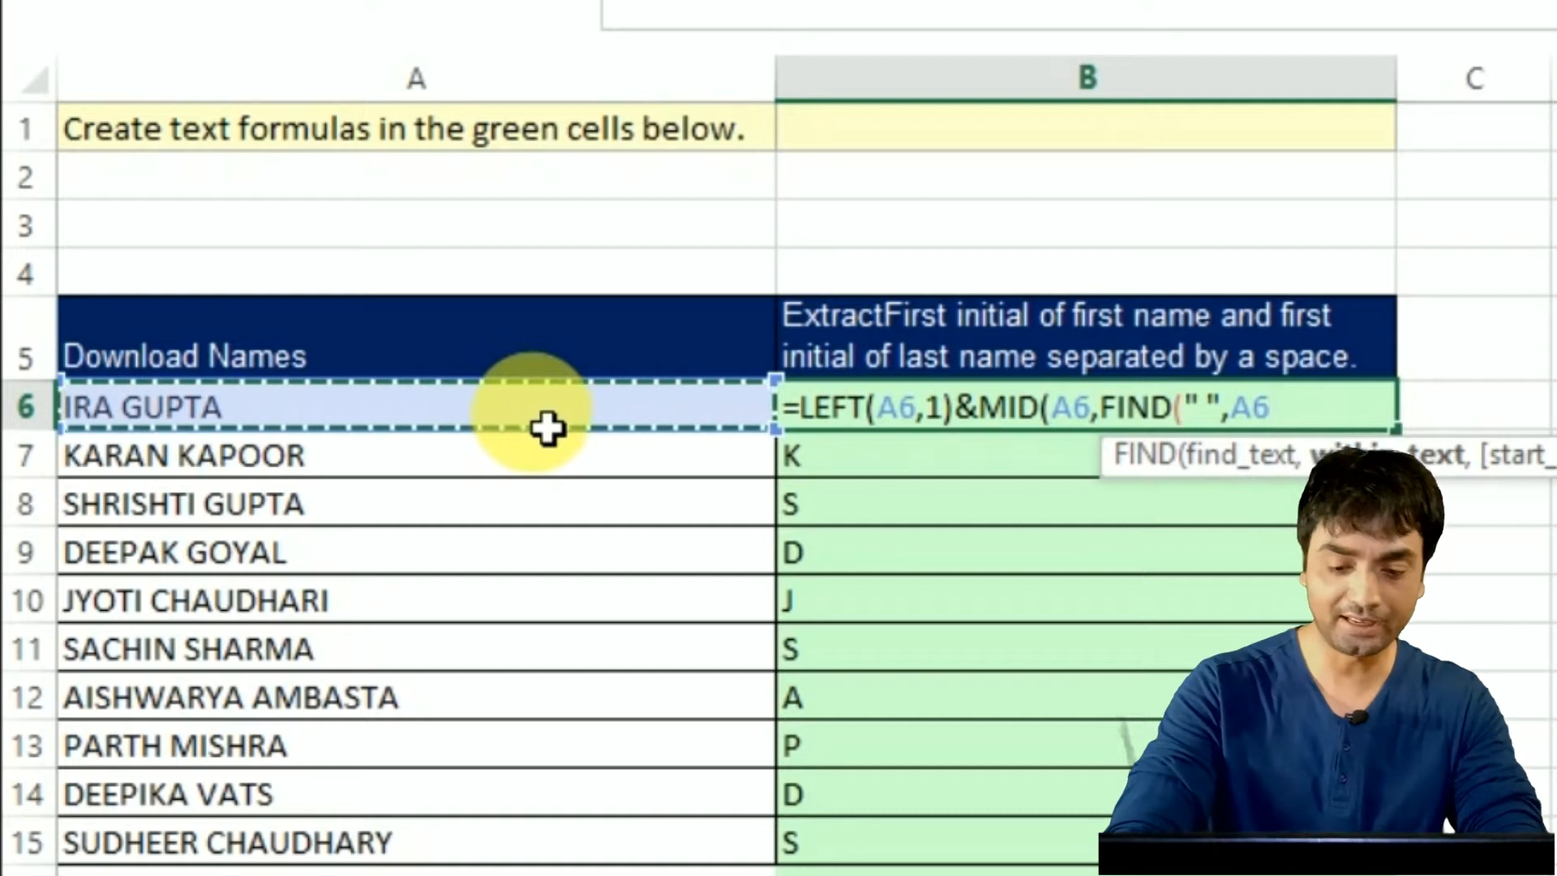
pyautogui.write(')')
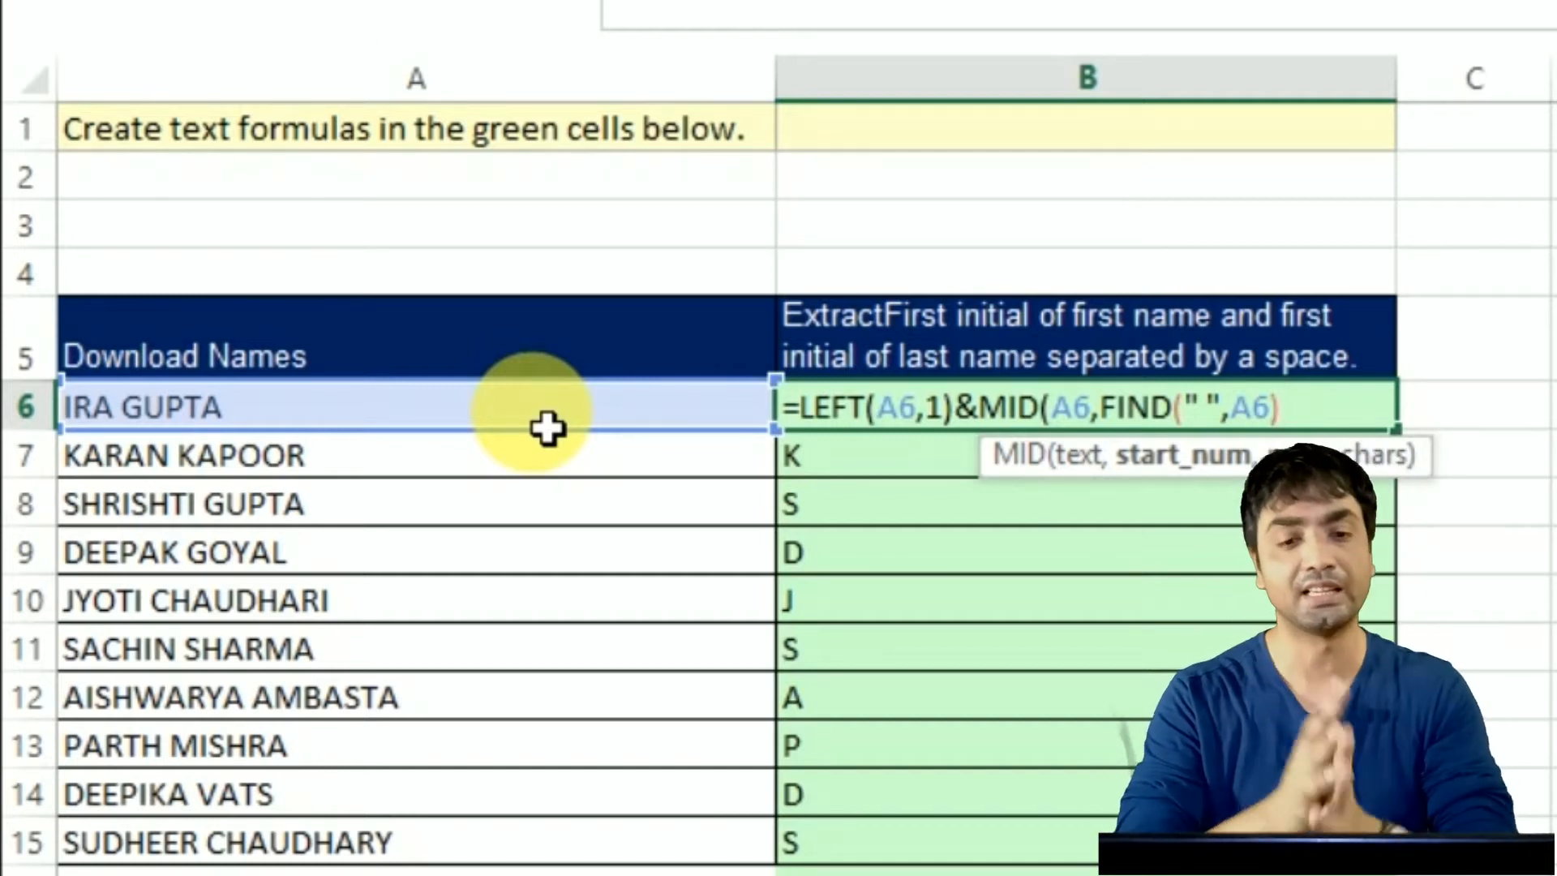
pyautogui.write('+1,1)')
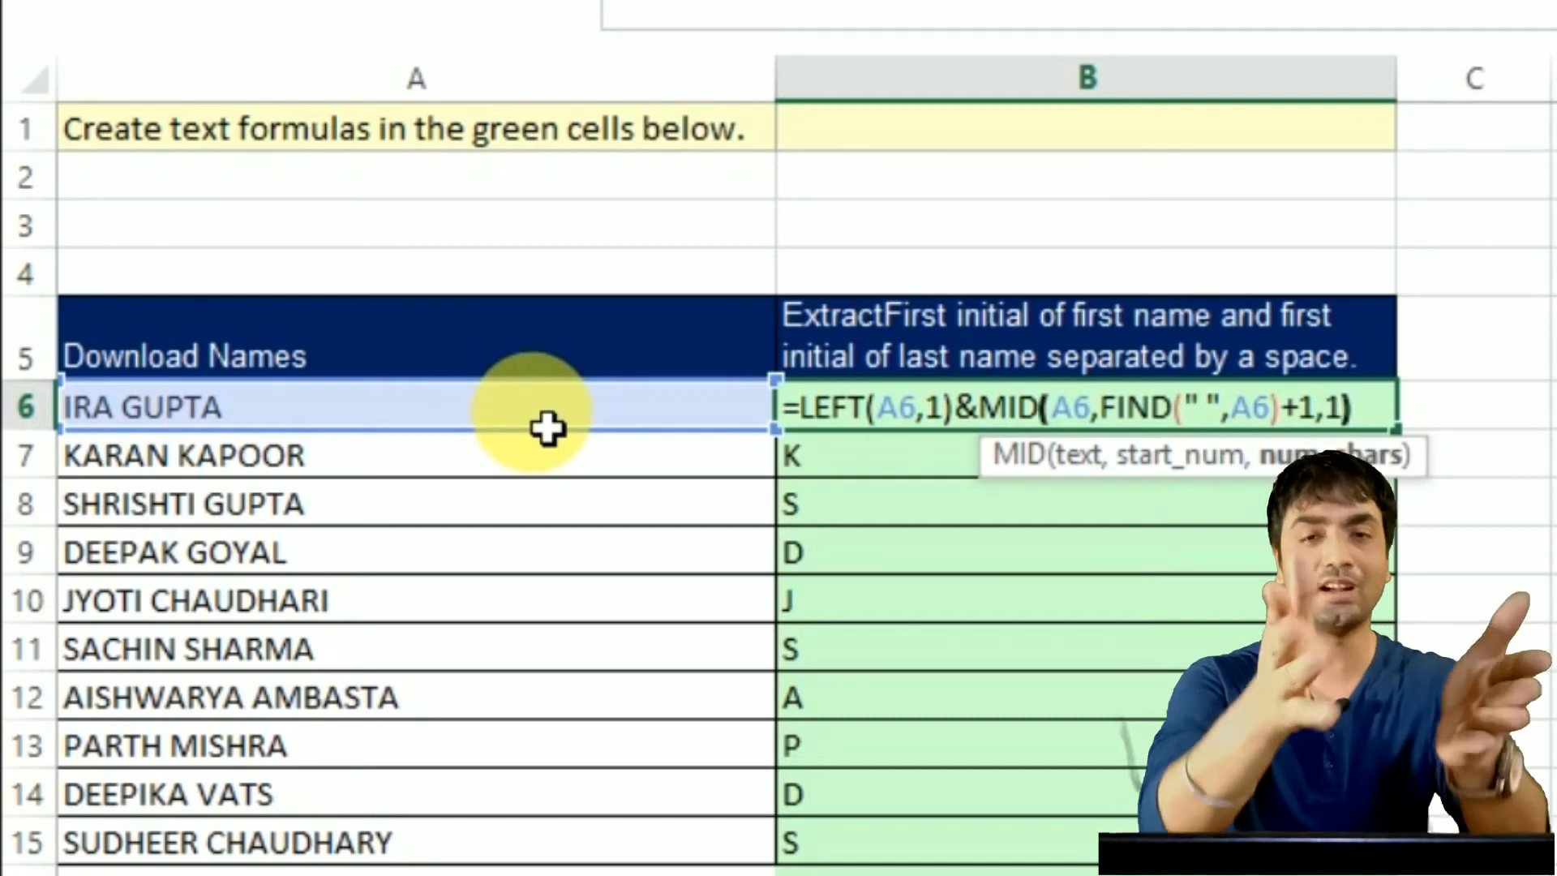
pyautogui.press('Return')
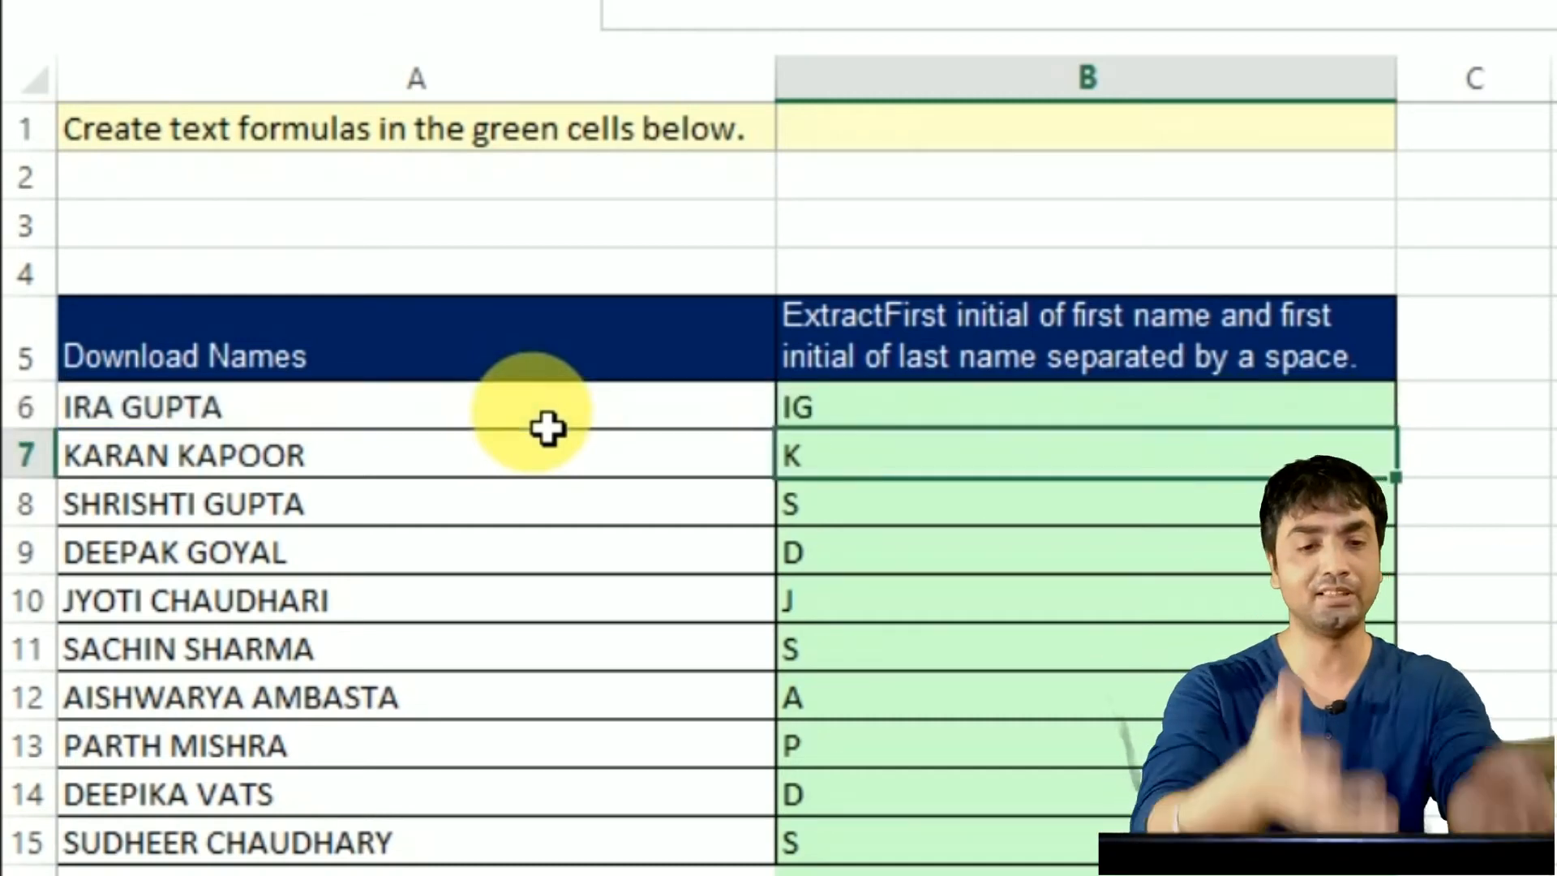
# Insert " "& before MID in B6's formula and fill the formula down the column.
pyautogui.doubleClick(845, 413)
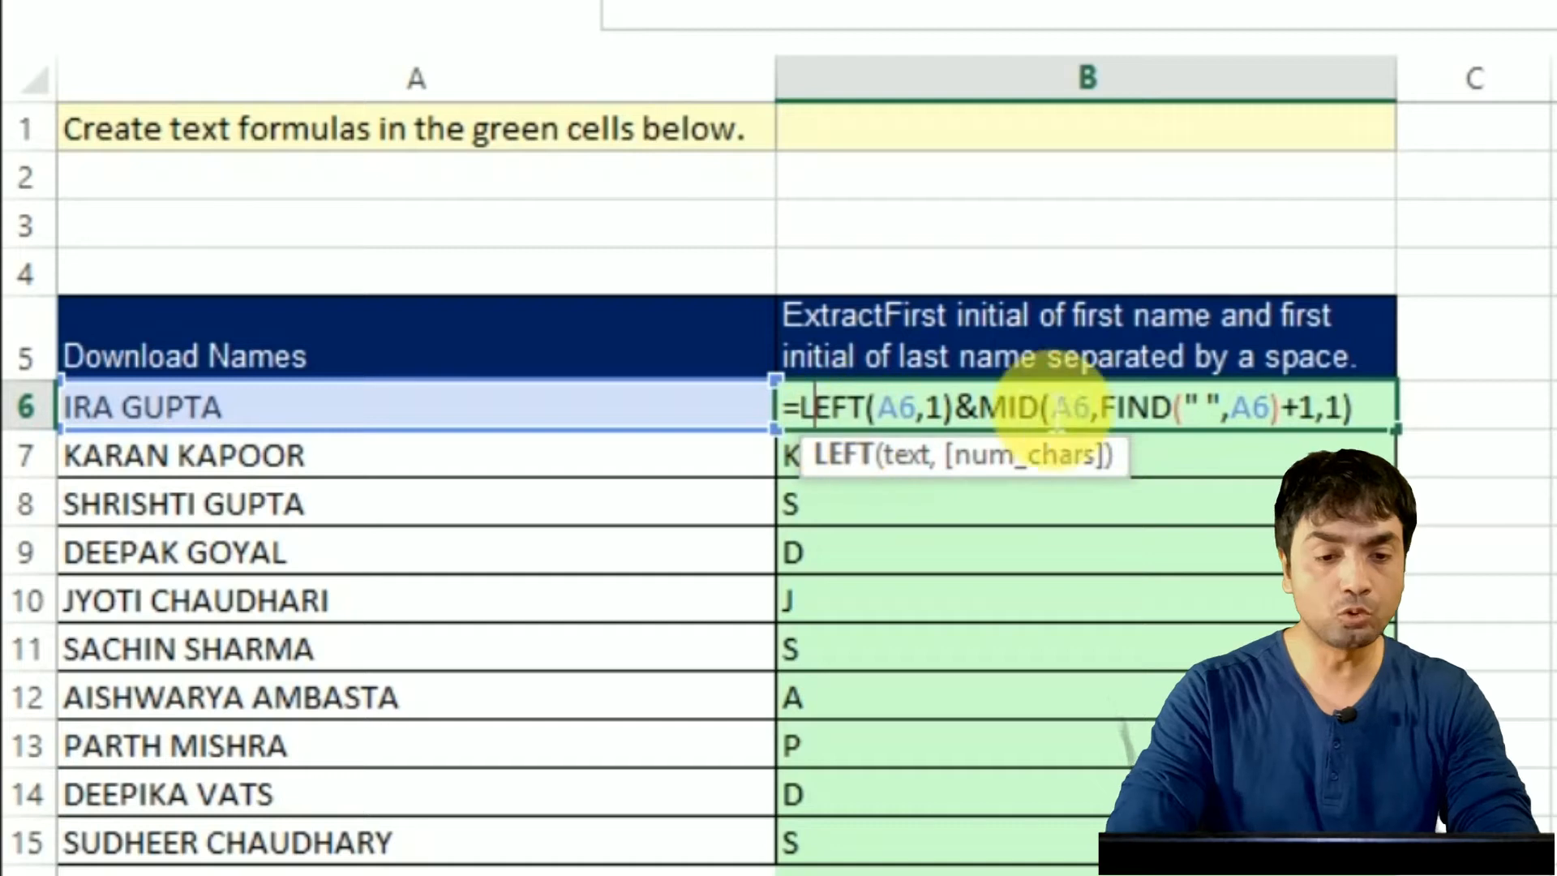
pyautogui.click(988, 407)
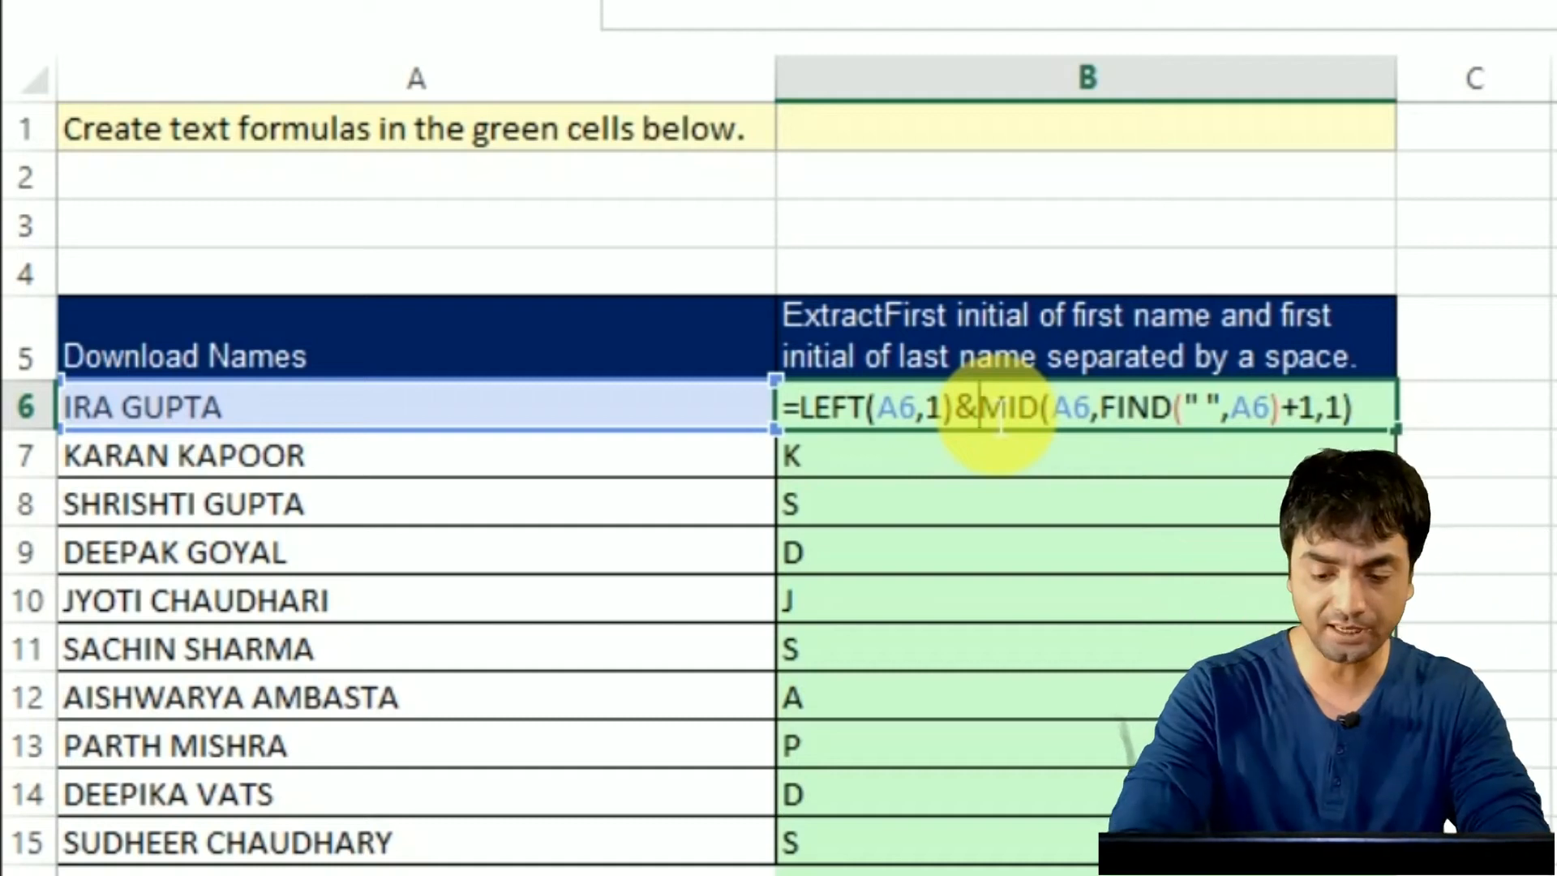
pyautogui.write('" "')
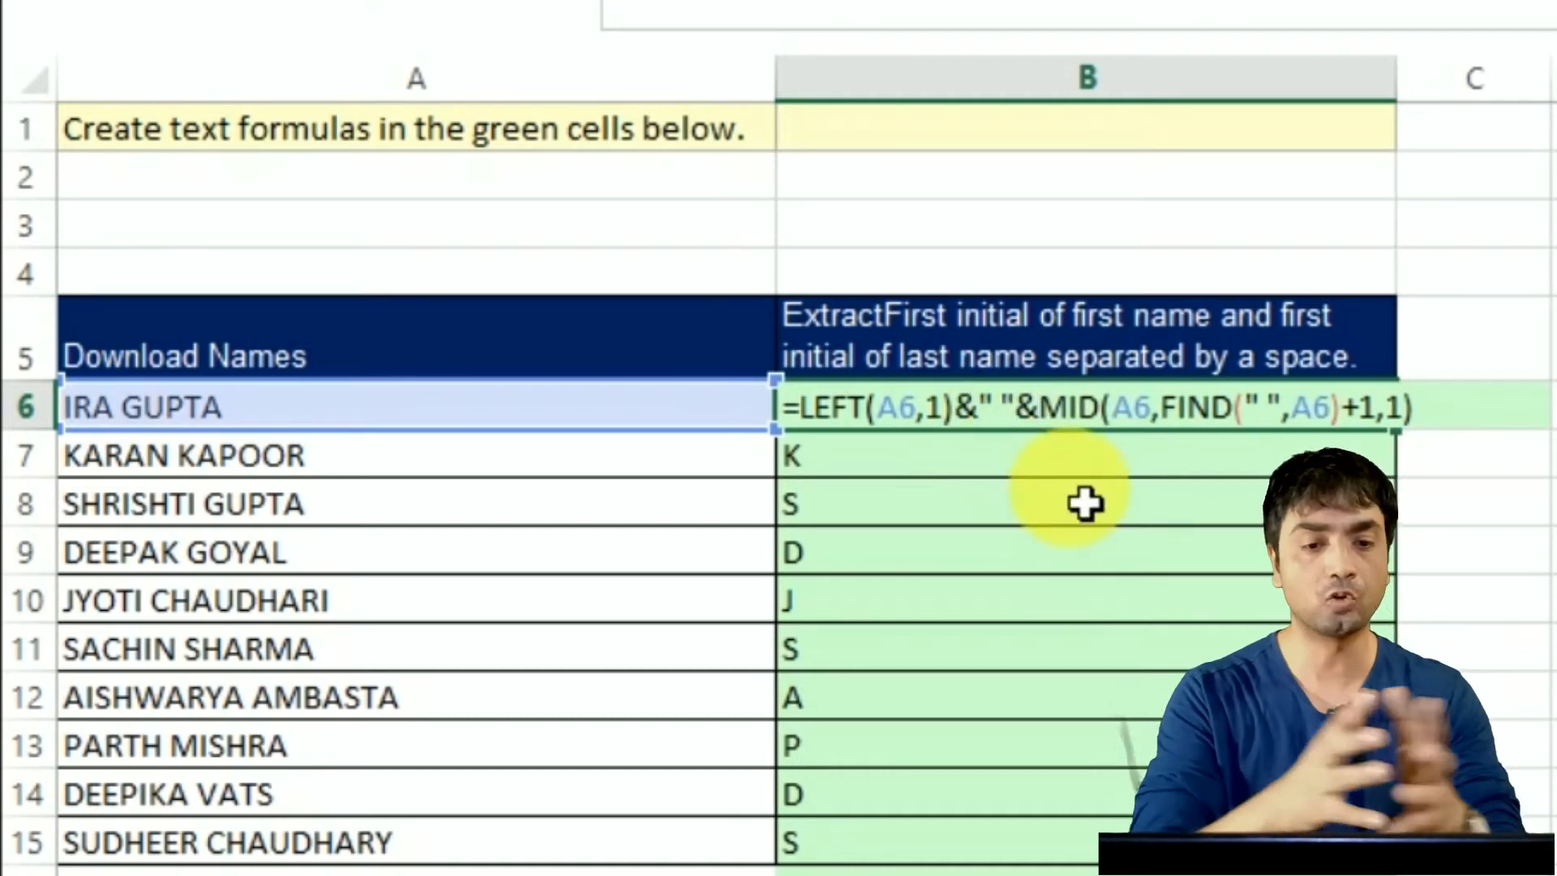
pyautogui.press('Return')
pyautogui.press('Up')
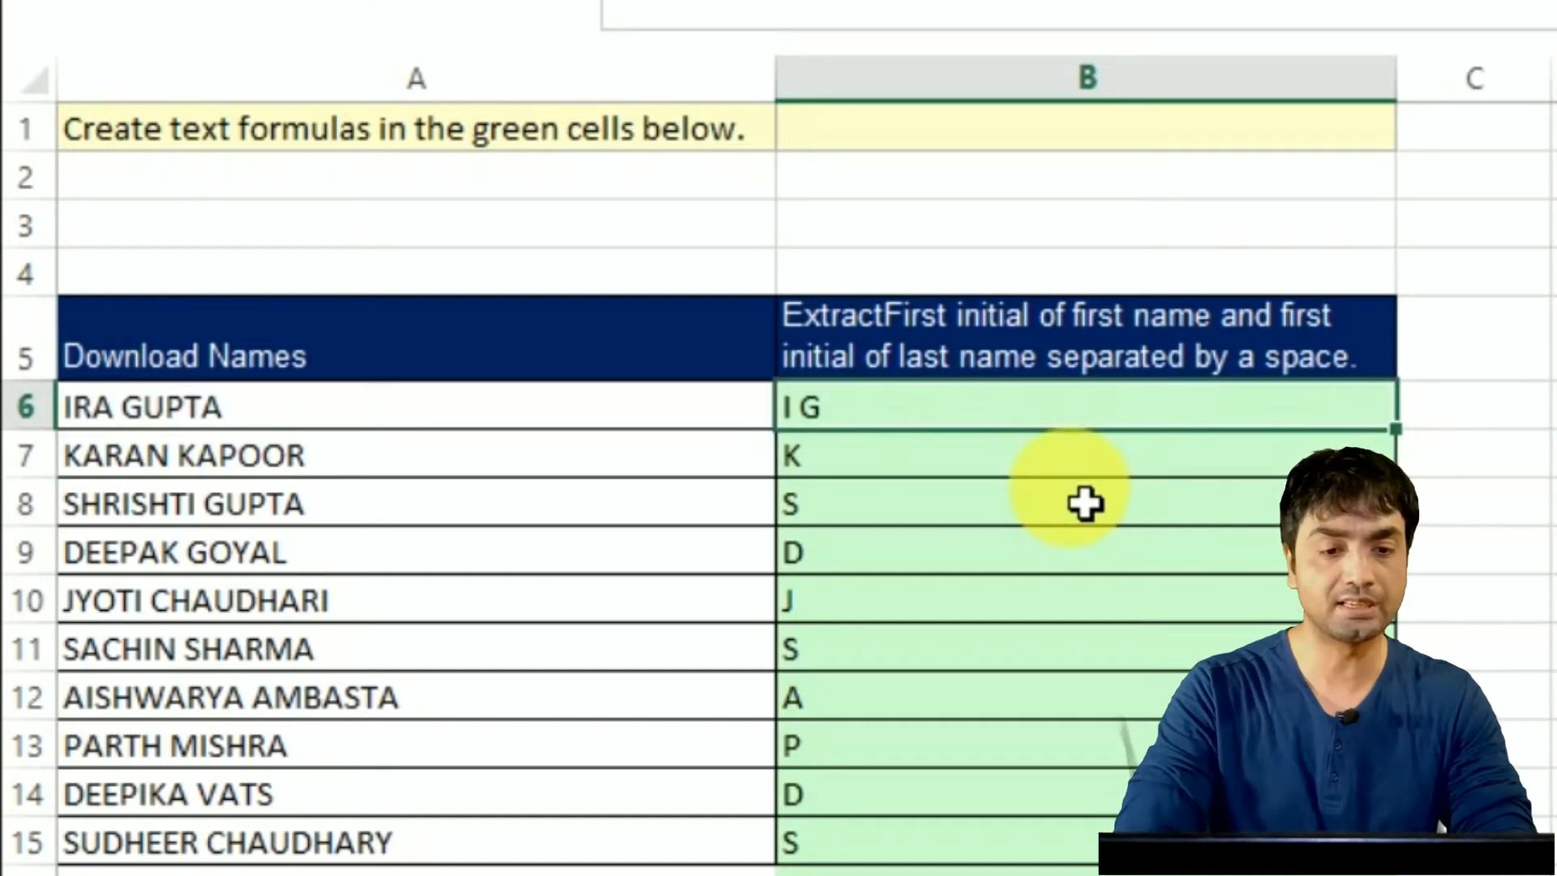
pyautogui.doubleClick(1409, 441)
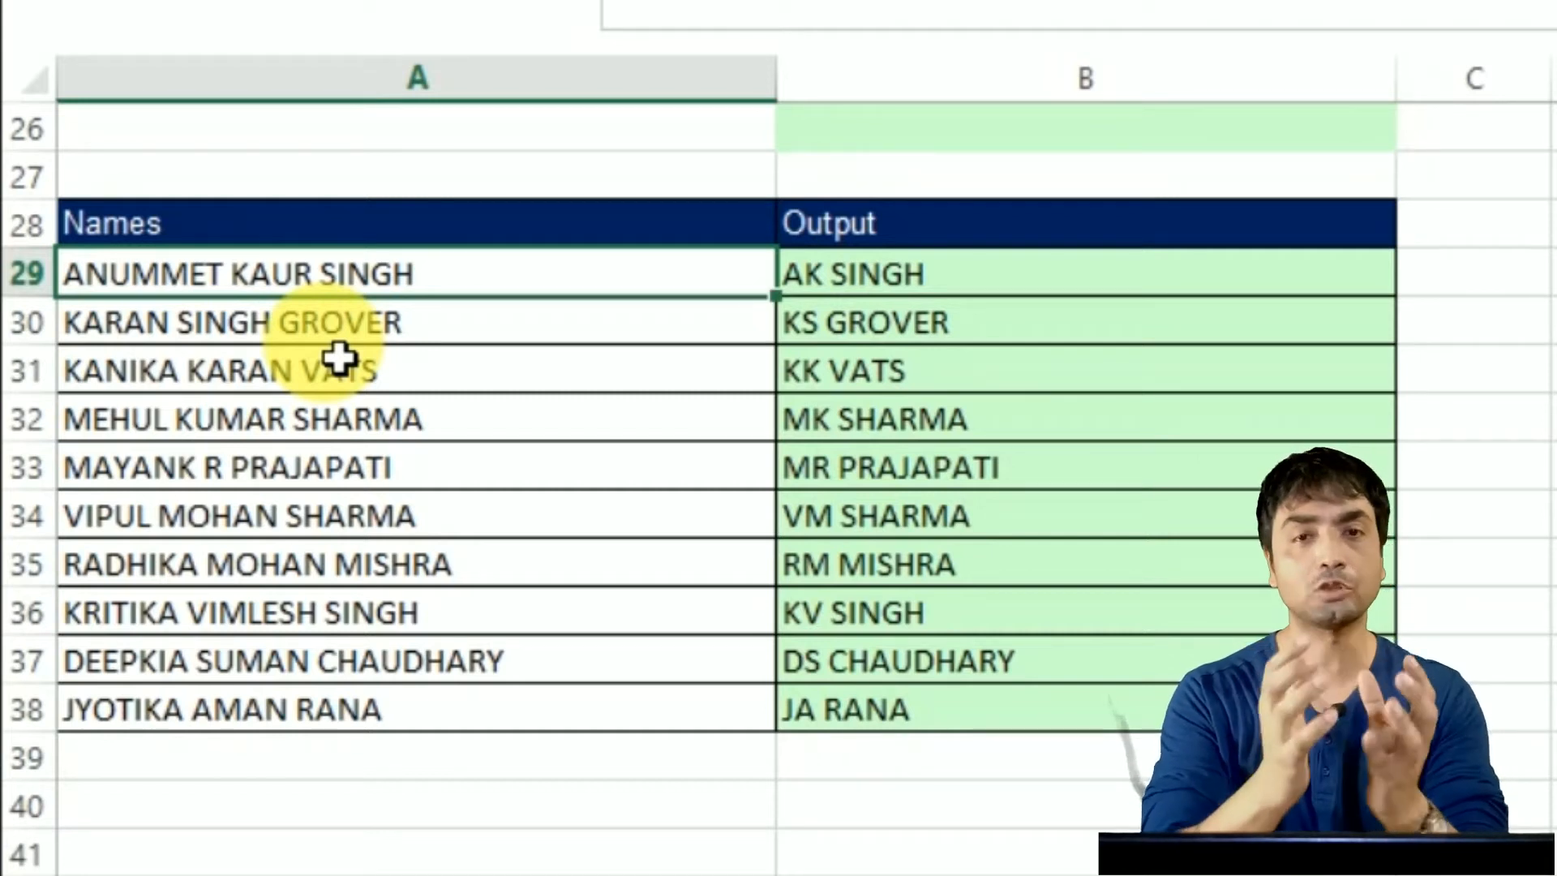
# Clear the existing Output values in B29:B38.
pyautogui.press('Right')
pyautogui.hotkey('shift', 'Down')
pyautogui.hotkey('shift', 'Down')
pyautogui.hotkey('shift', 'Down')
pyautogui.hotkey('shift', 'Down')
pyautogui.hotkey('shift', 'Down')
pyautogui.hotkey('shift', 'Down')
pyautogui.hotkey('shift', 'Down')
pyautogui.hotkey('shift', 'Down')
pyautogui.hotkey('shift', 'Down')
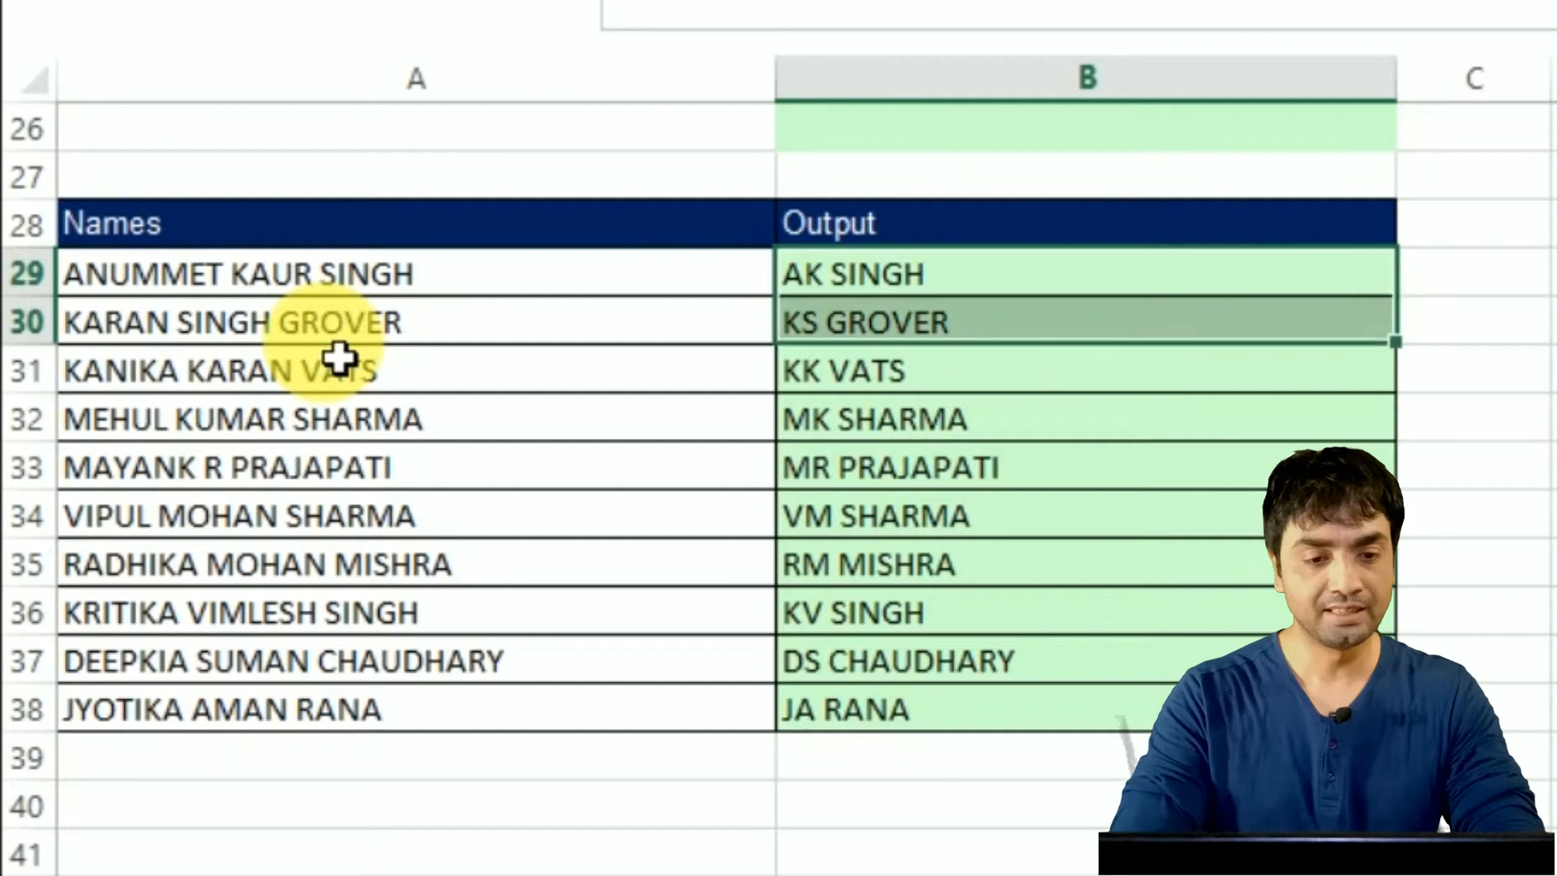
pyautogui.press('Delete')
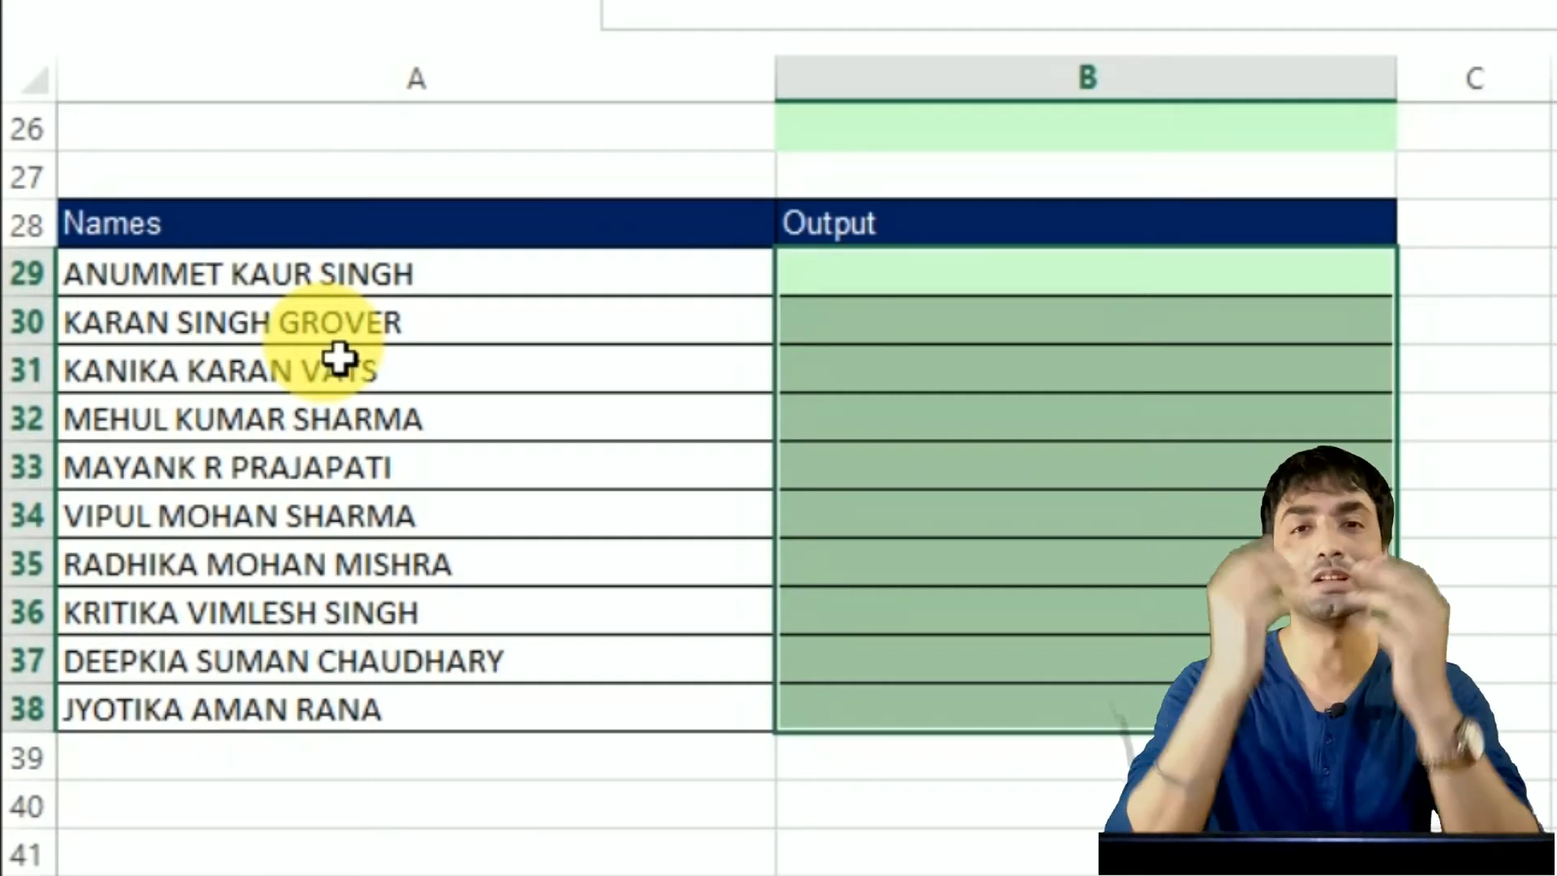
# Start the Output formula in B29 with =LEFT(A29,1)& to take the first name's initial.
pyautogui.press('Right')
pyautogui.press('Left')
pyautogui.press('Left')
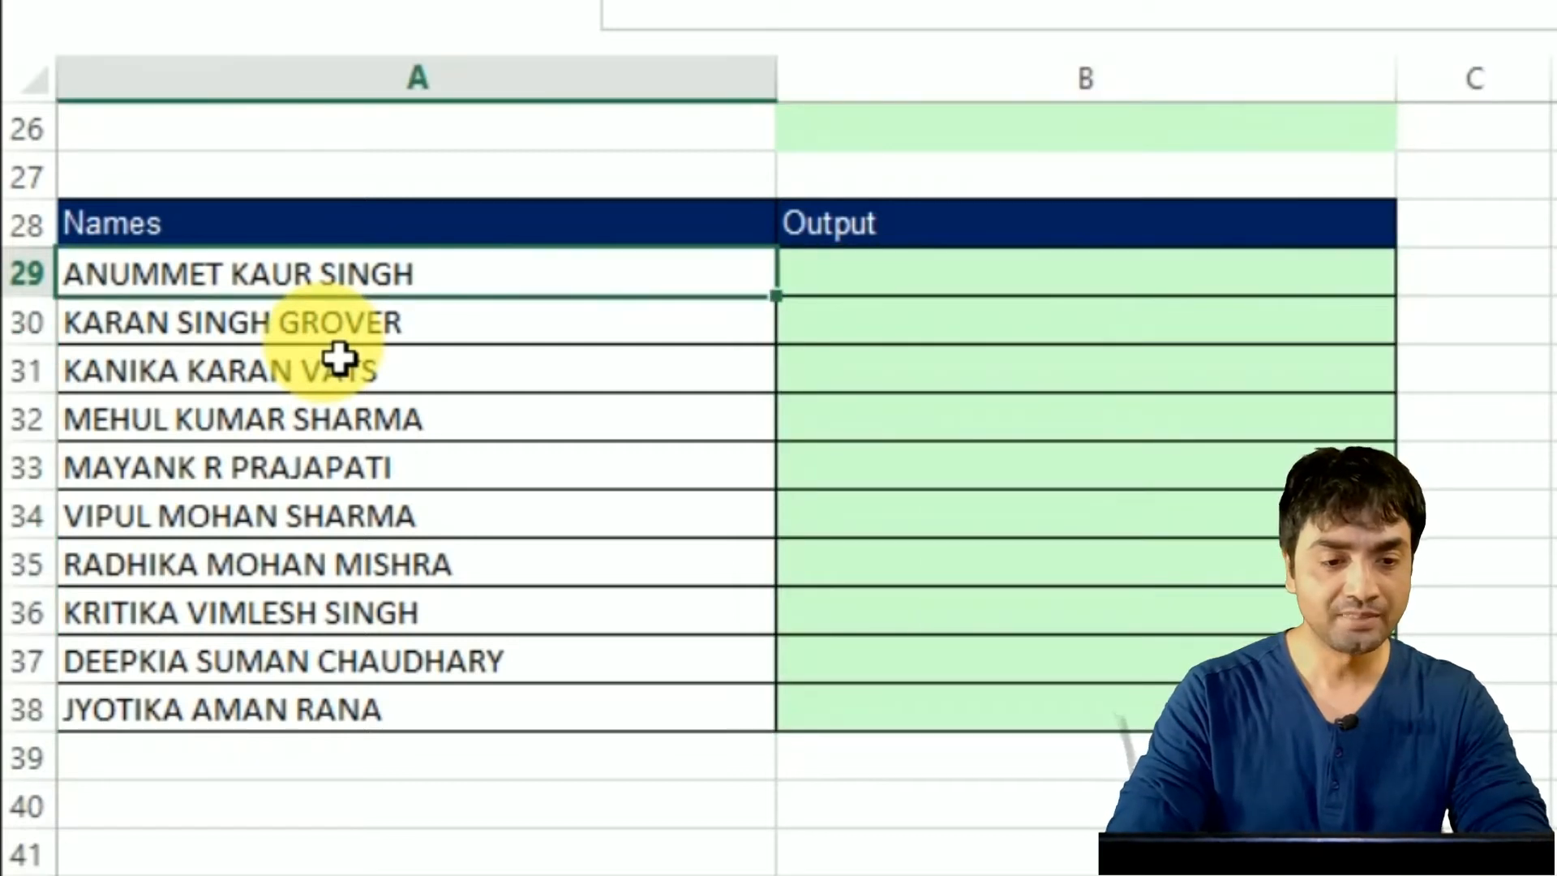
pyautogui.press('Right')
pyautogui.write('=left')
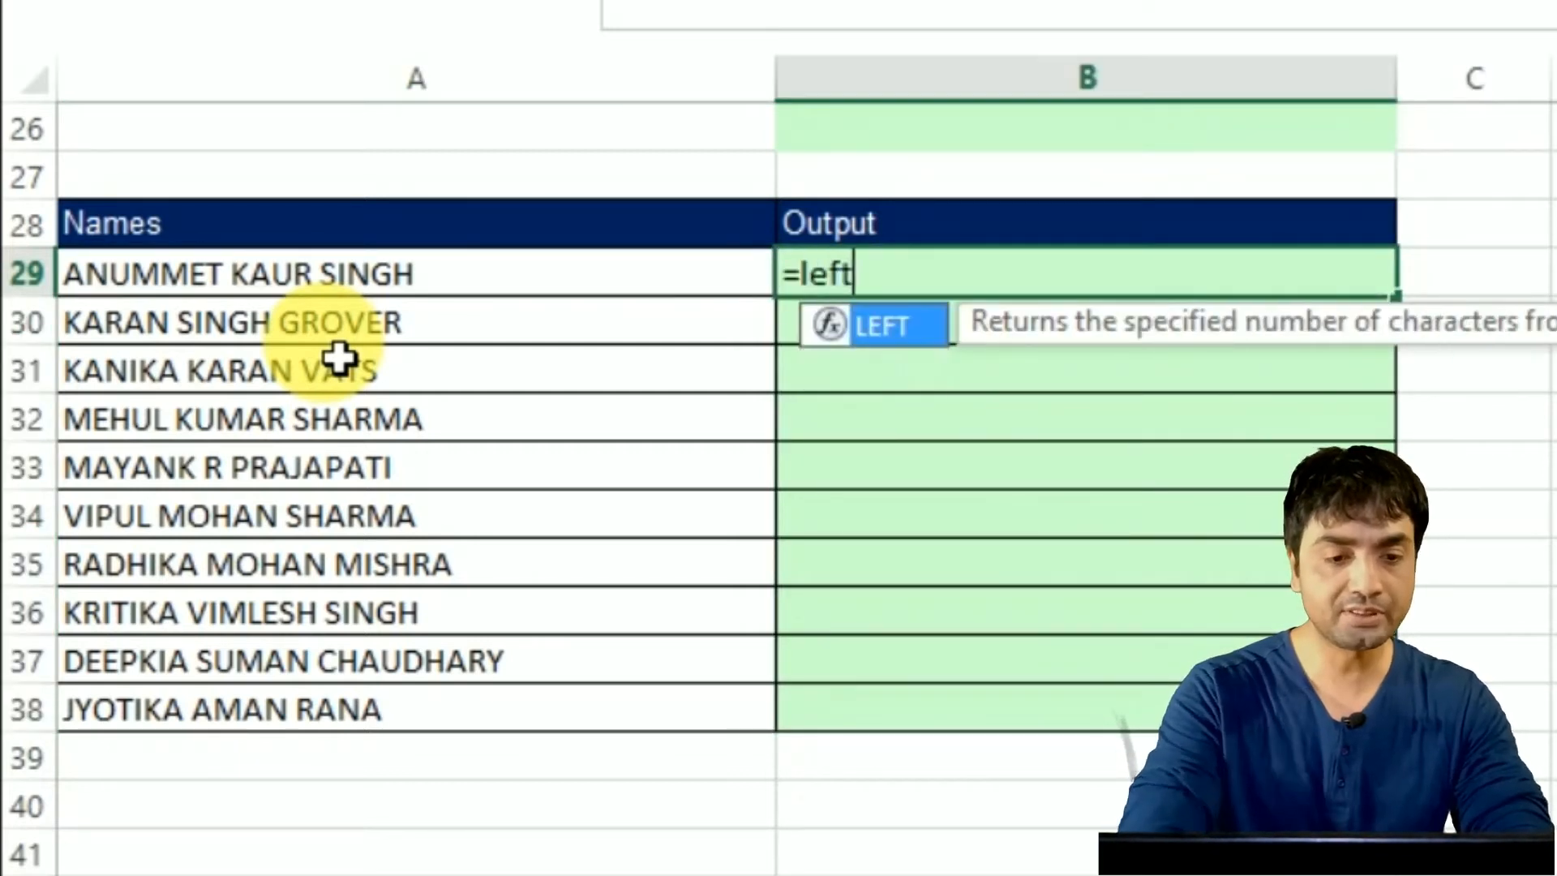
pyautogui.press('Tab')
pyautogui.click(325, 283)
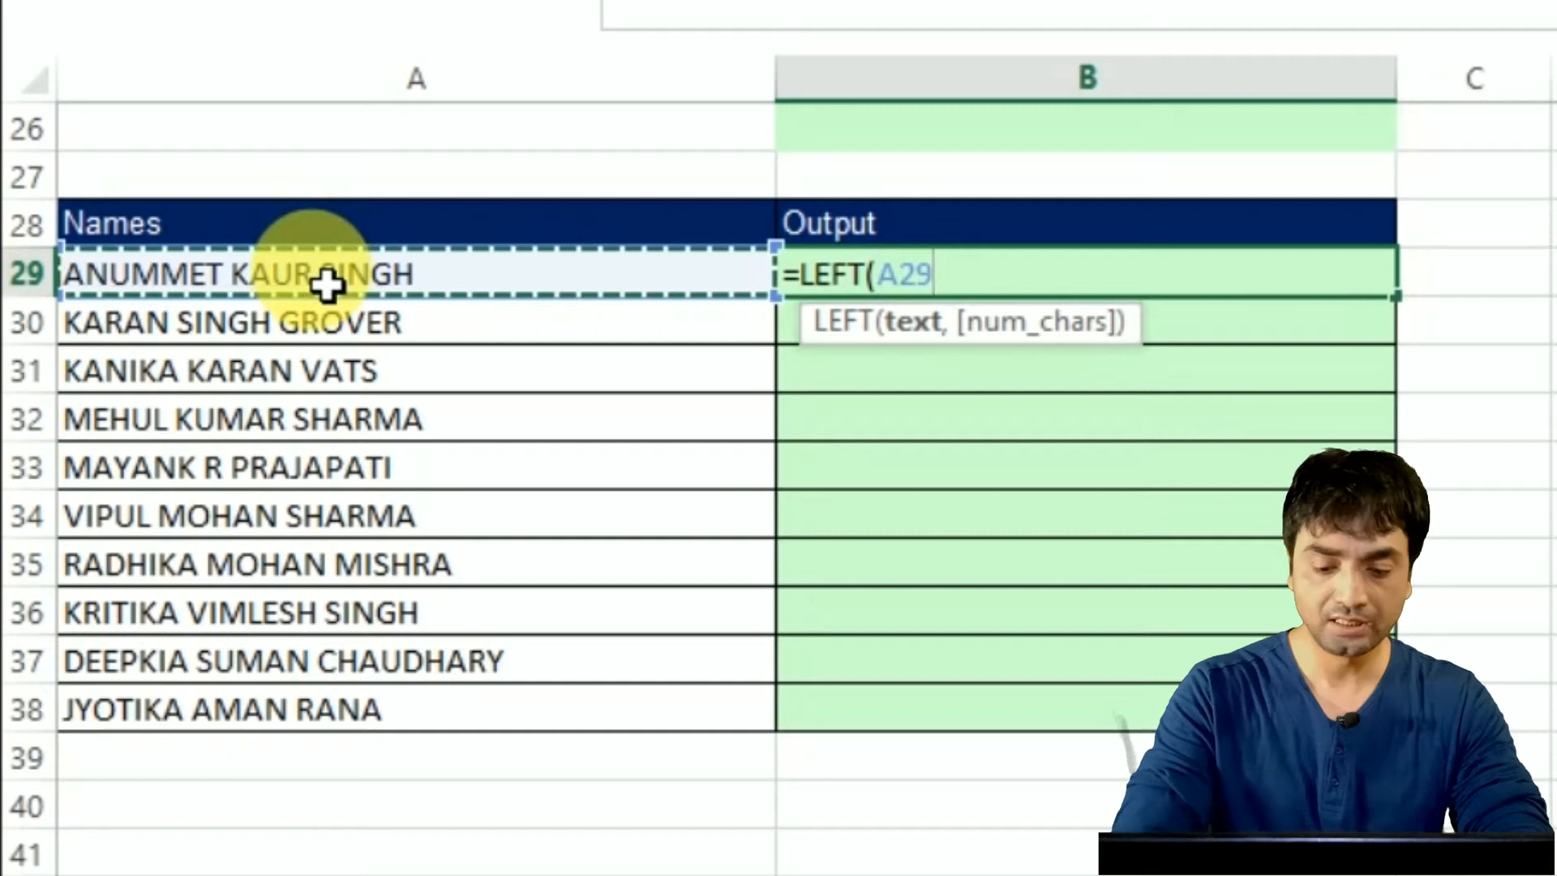
pyautogui.write(',1)&')
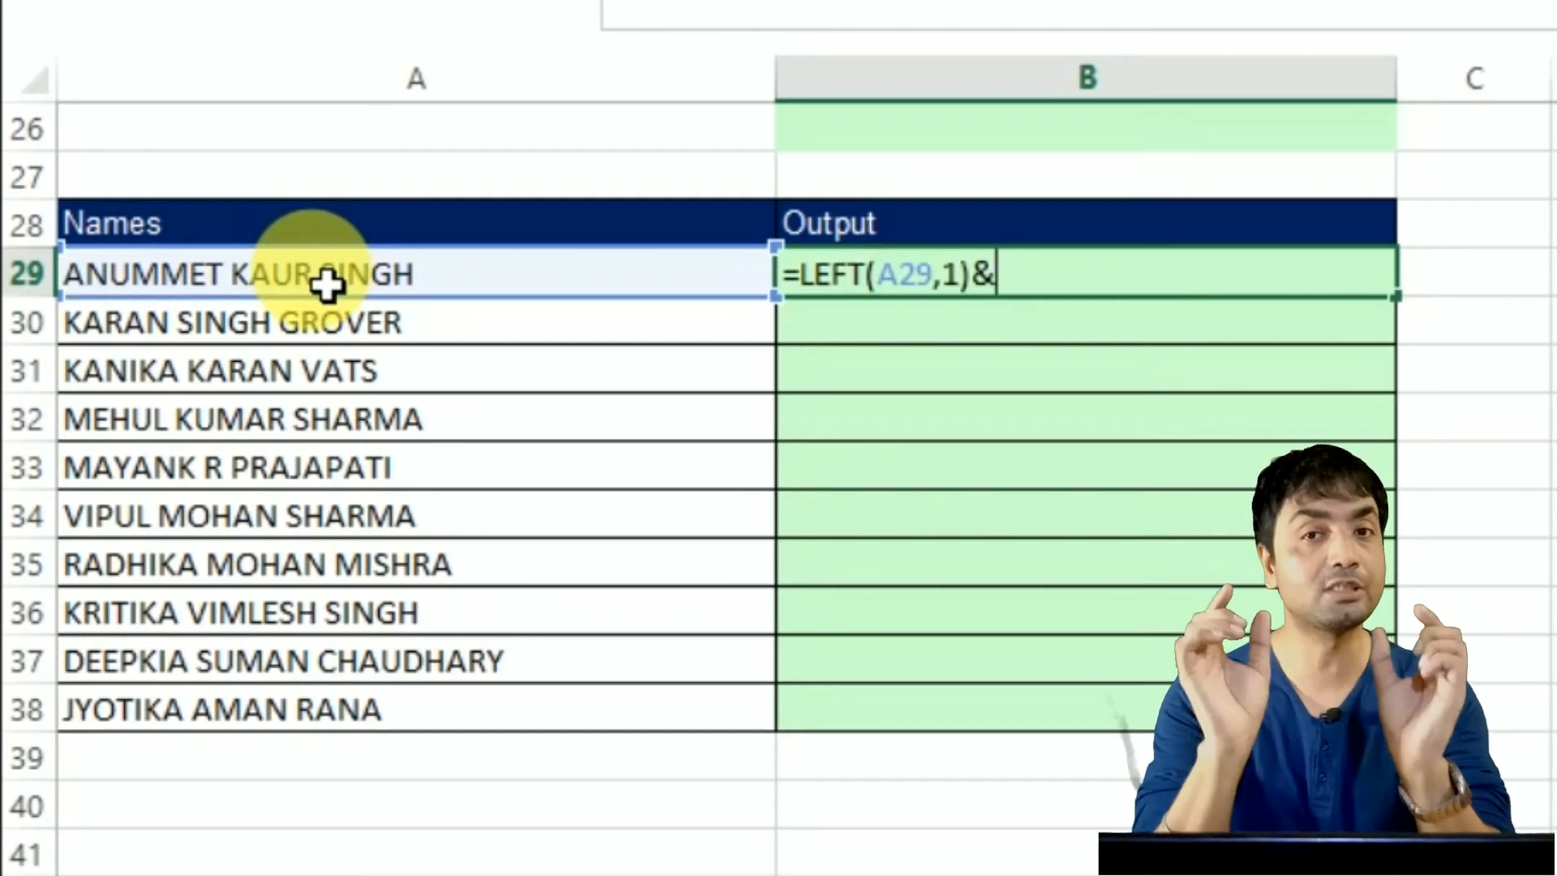
# Append MID(A29,FIND(" ",A29)+1,1) to B29's formula to take the middle name's initial.
pyautogui.write('mid')
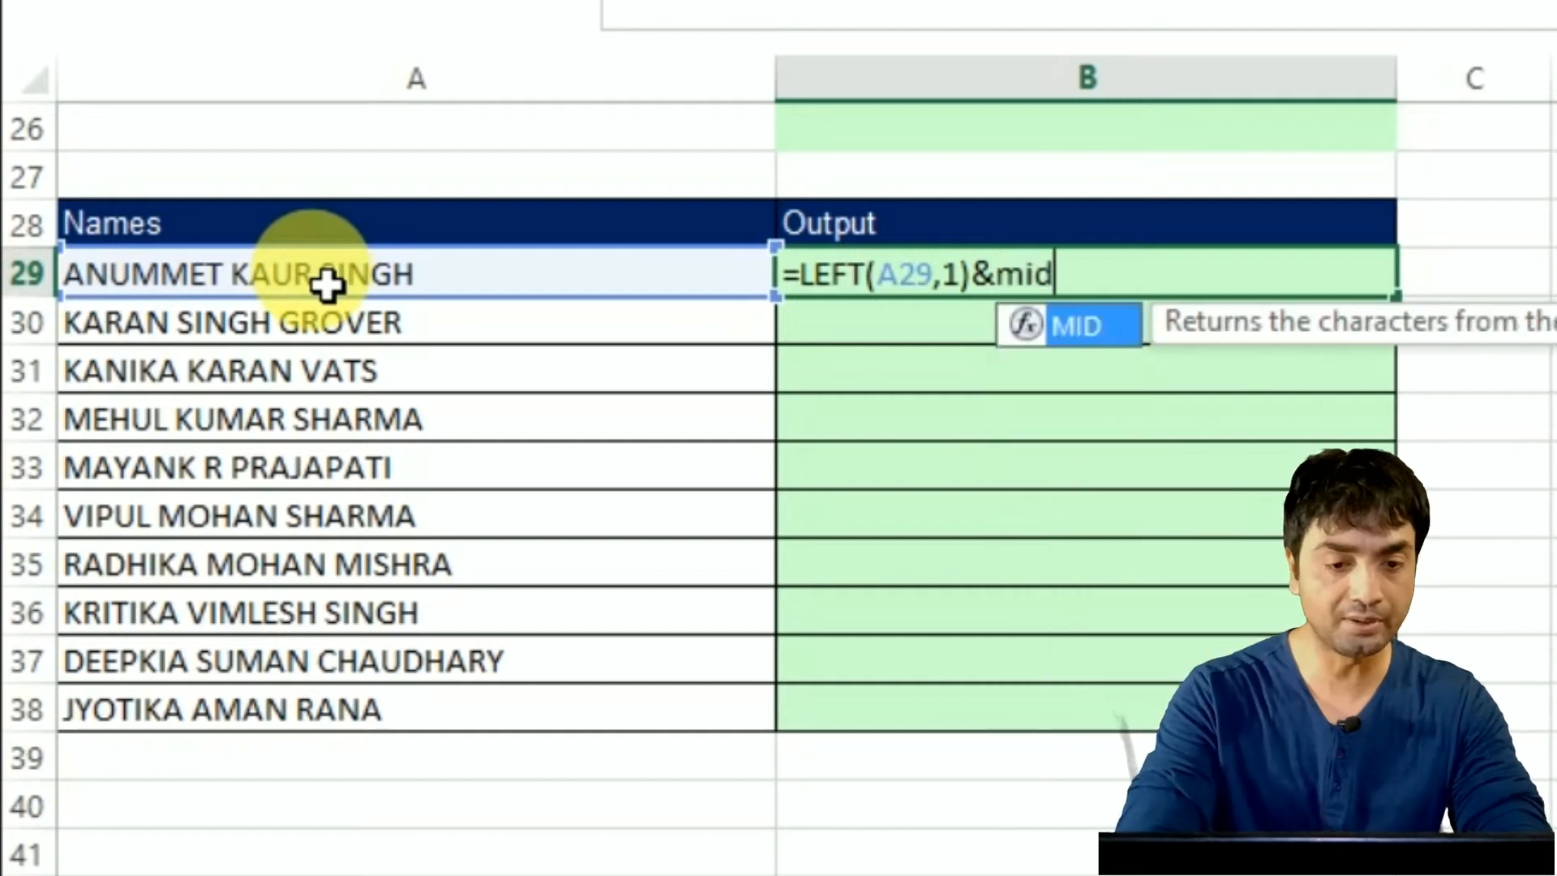
pyautogui.press('Tab')
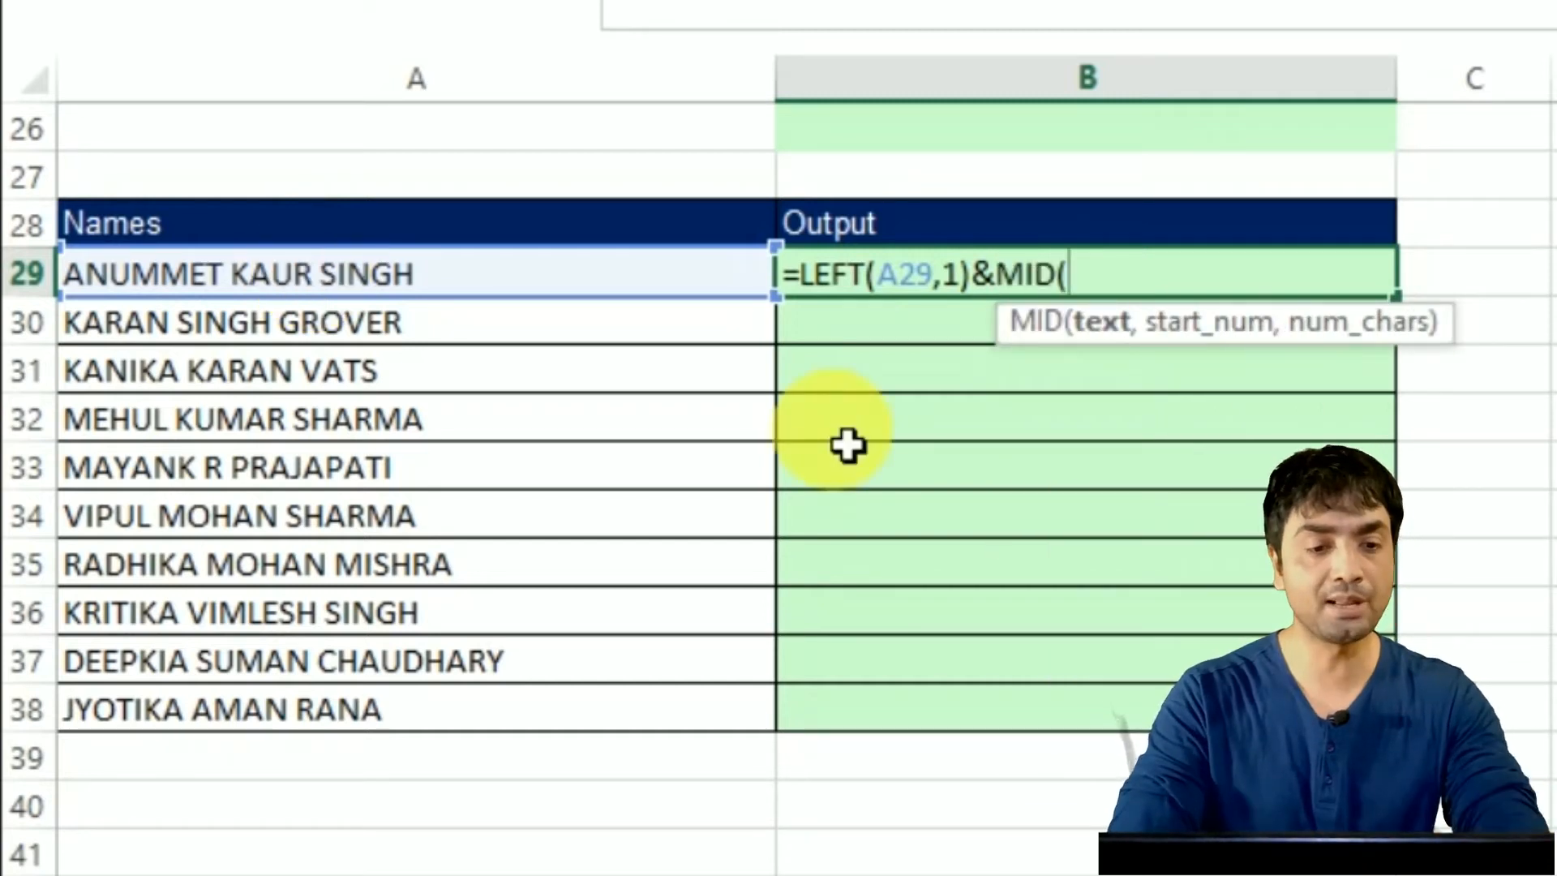
pyautogui.click(642, 293)
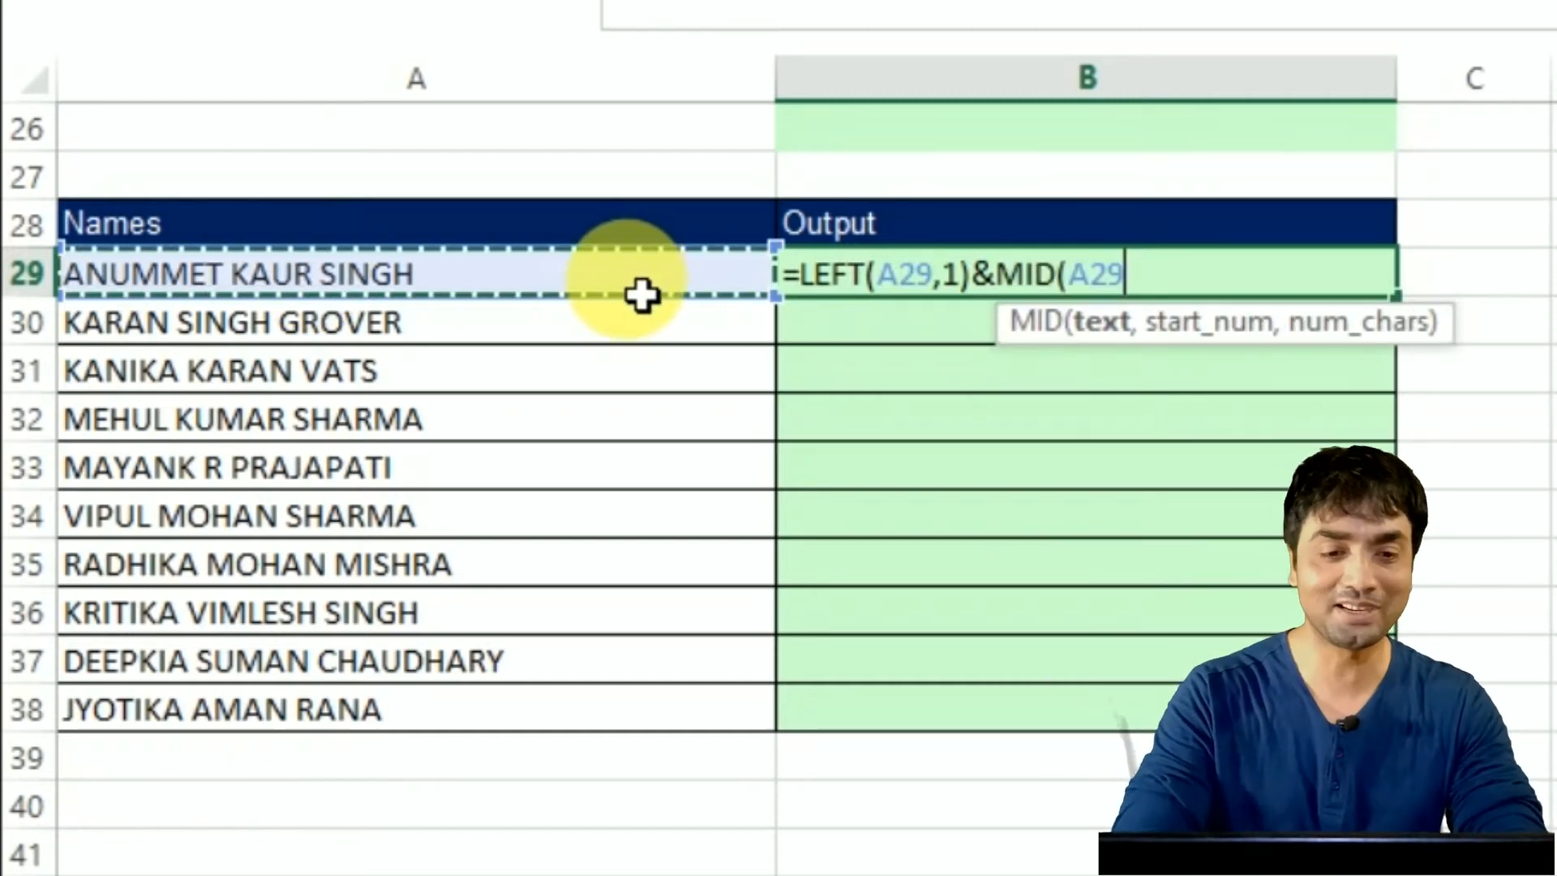
pyautogui.write(',fin')
pyautogui.press('Tab')
pyautogui.write('" ",')
pyautogui.click(579, 294)
pyautogui.write(')')
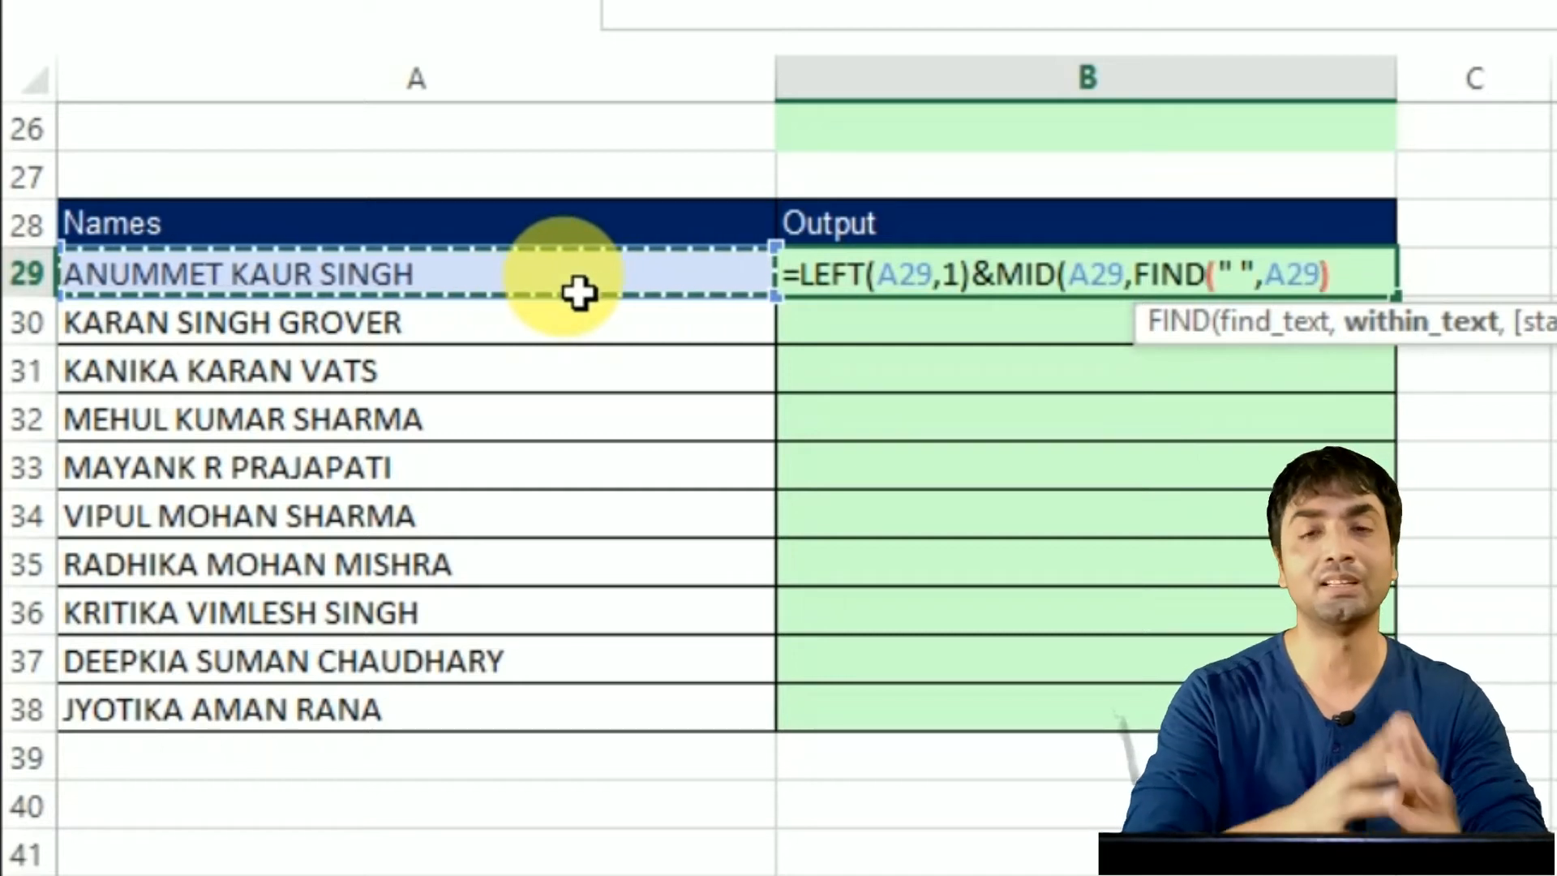
pyautogui.write('+1')
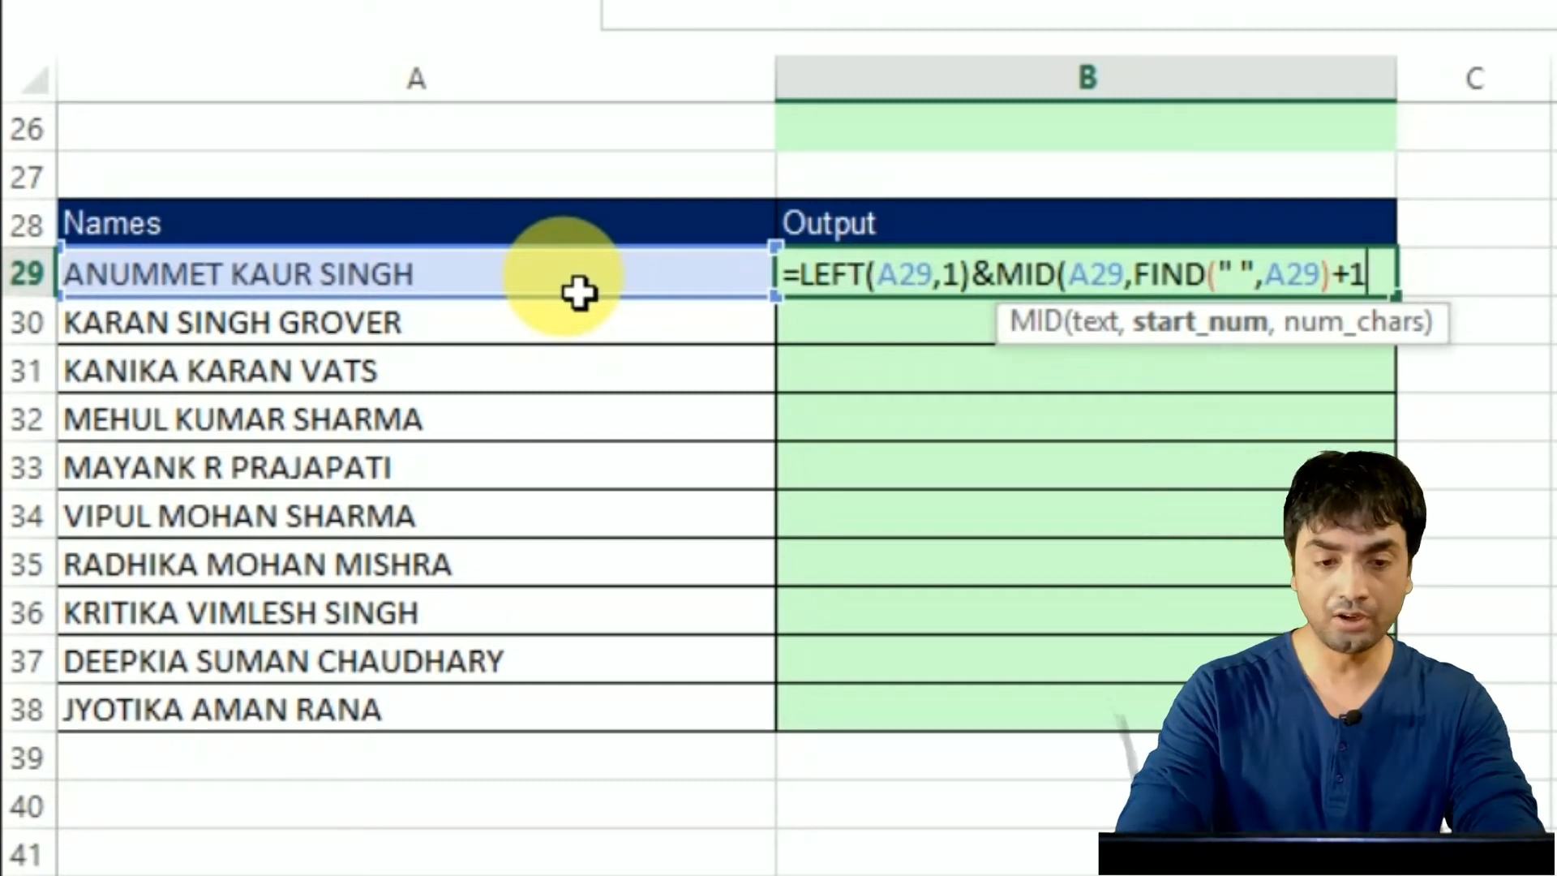
pyautogui.write(',')
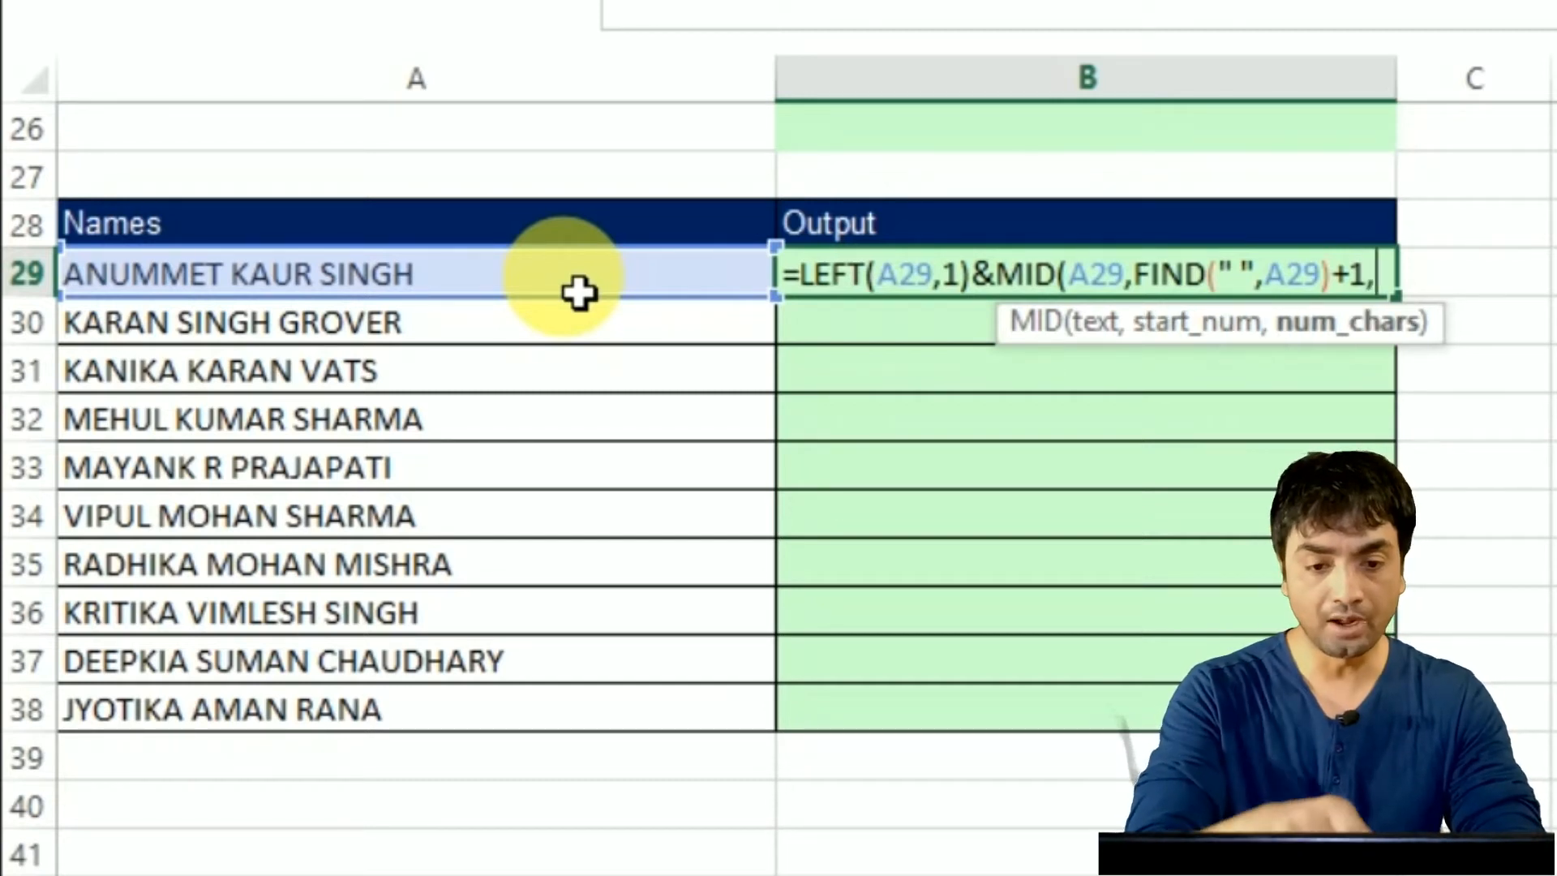
pyautogui.write('1)')
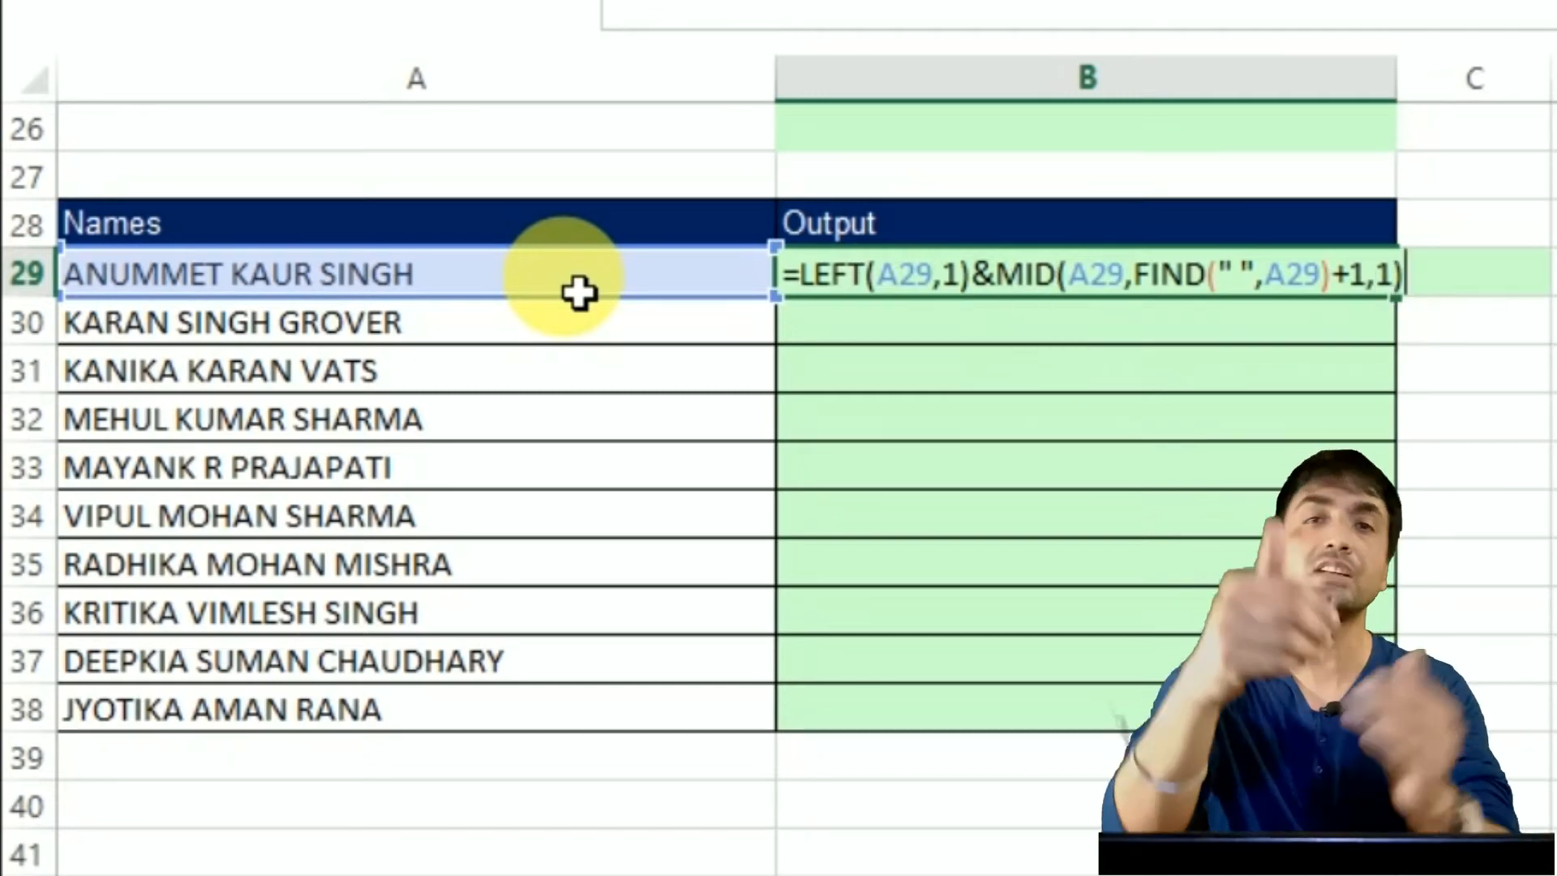
pyautogui.press('Return')
# Extend B29's formula with &" "&RIGHT(A29, to add a space and begin extracting the surname.
pyautogui.doubleClick(1379, 274)
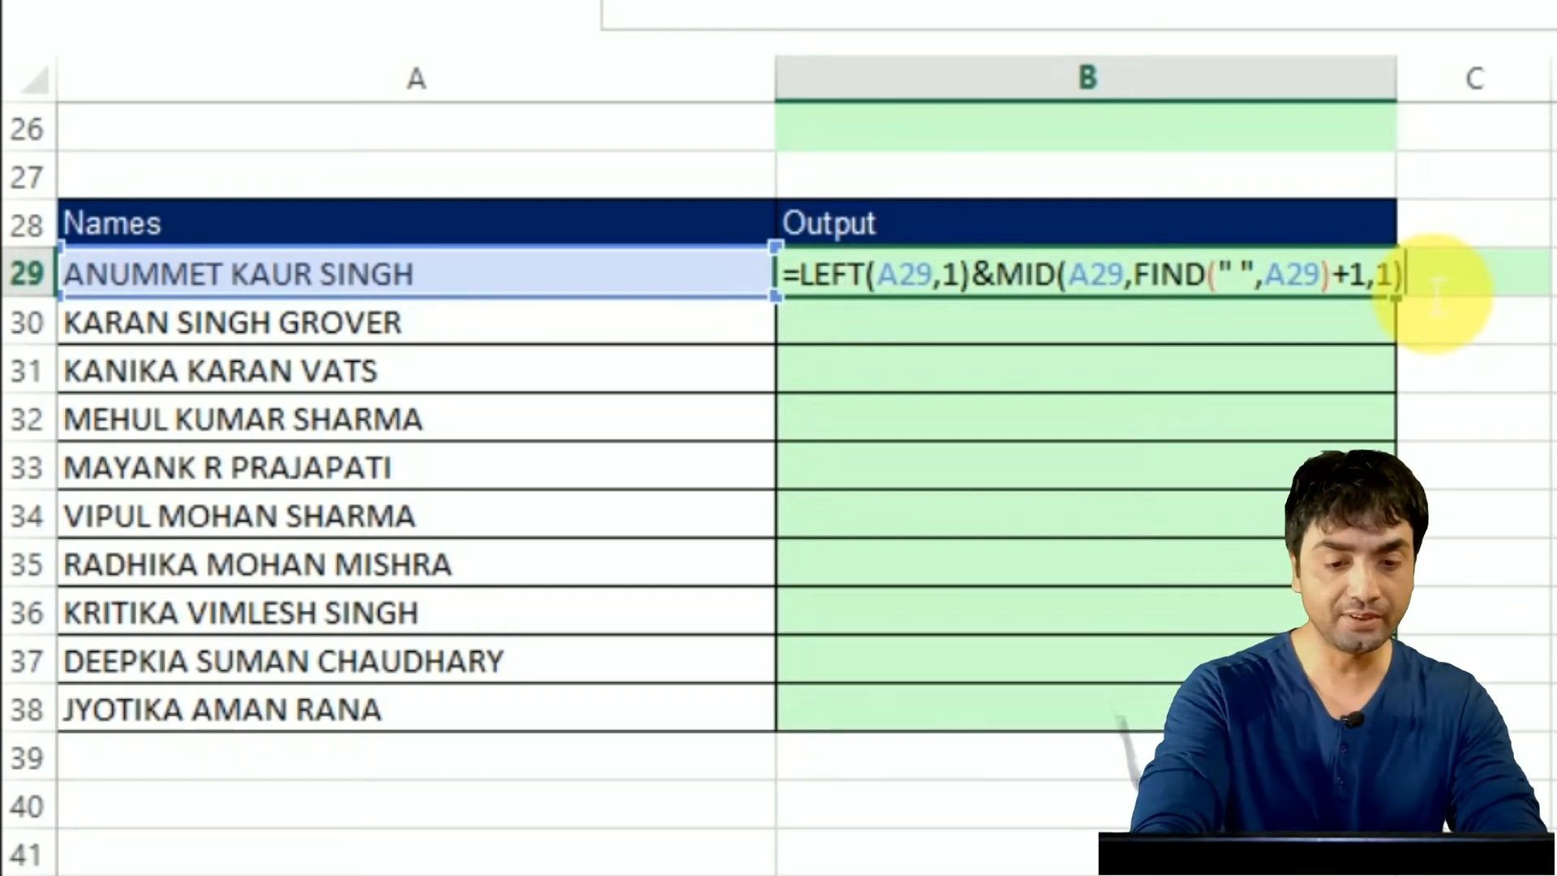
pyautogui.write('&')
pyautogui.write('"')
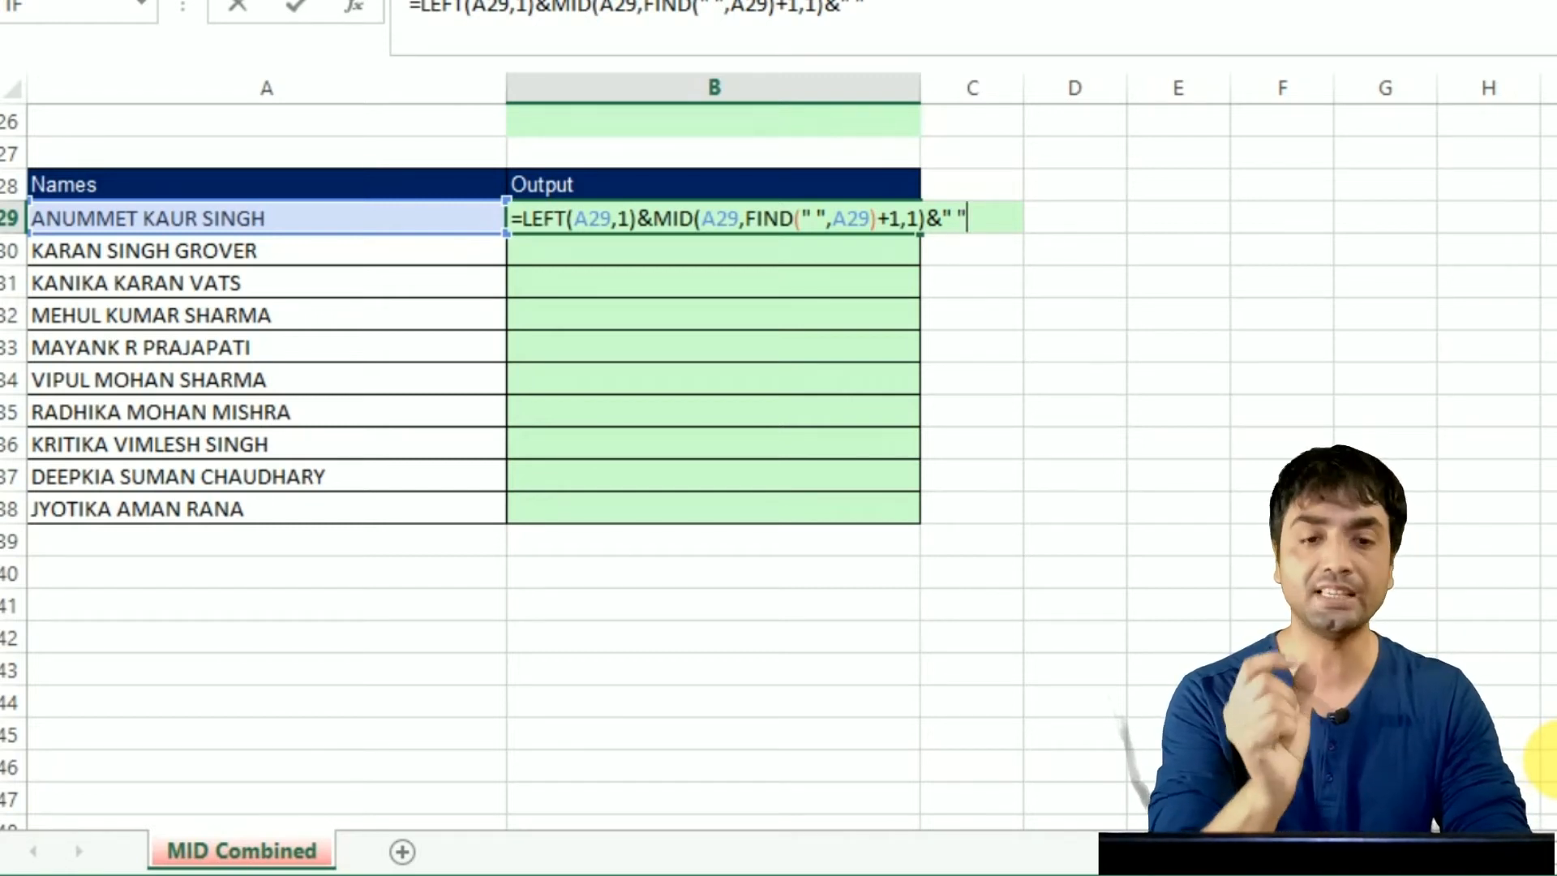
pyautogui.write('"&')
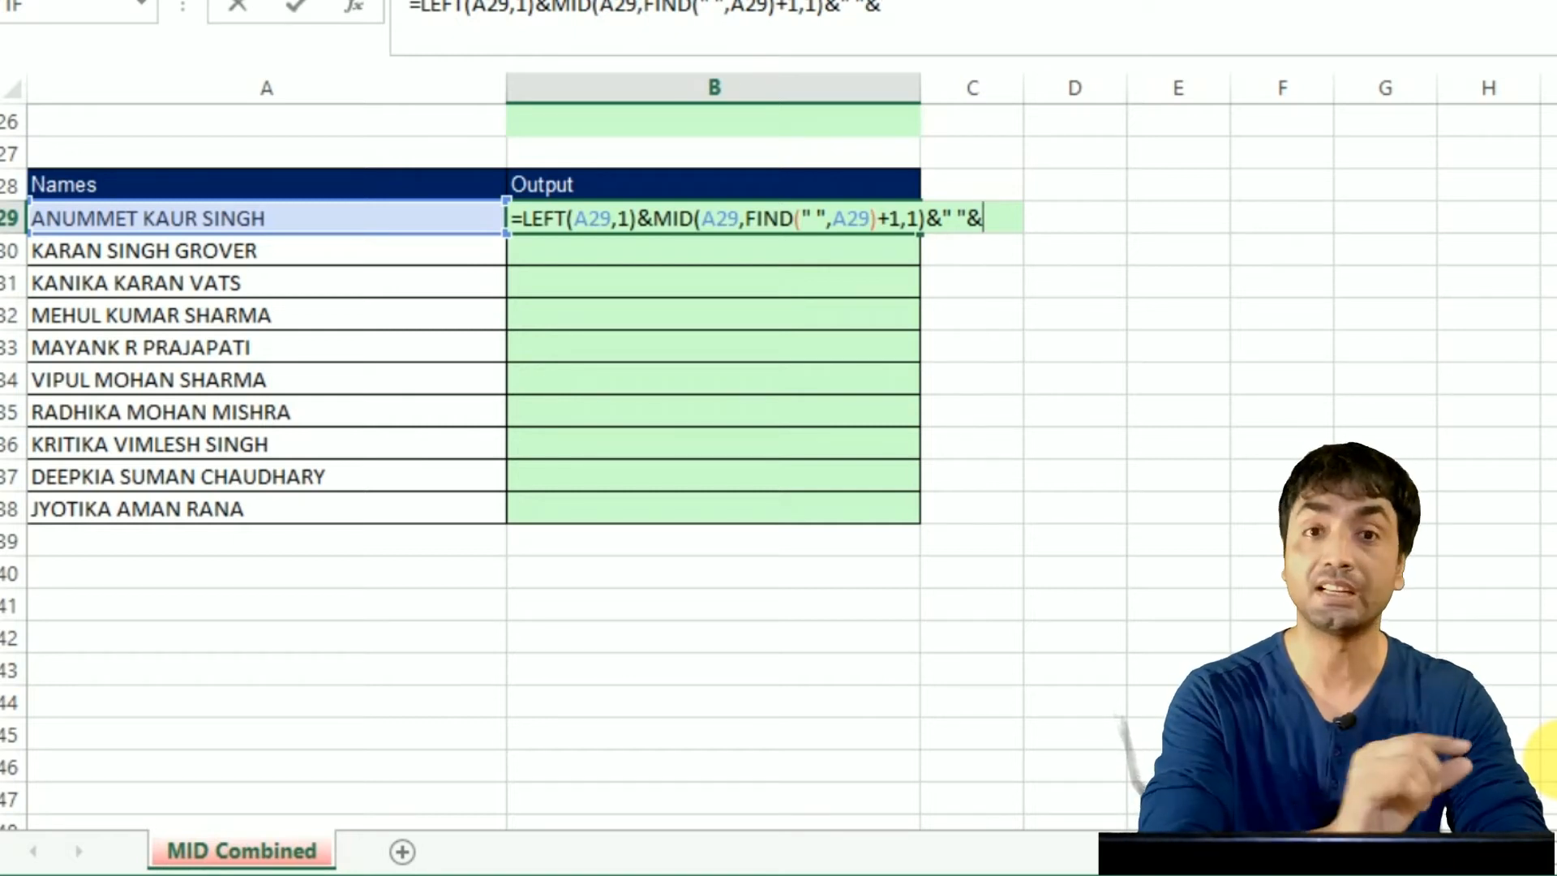
pyautogui.write('right')
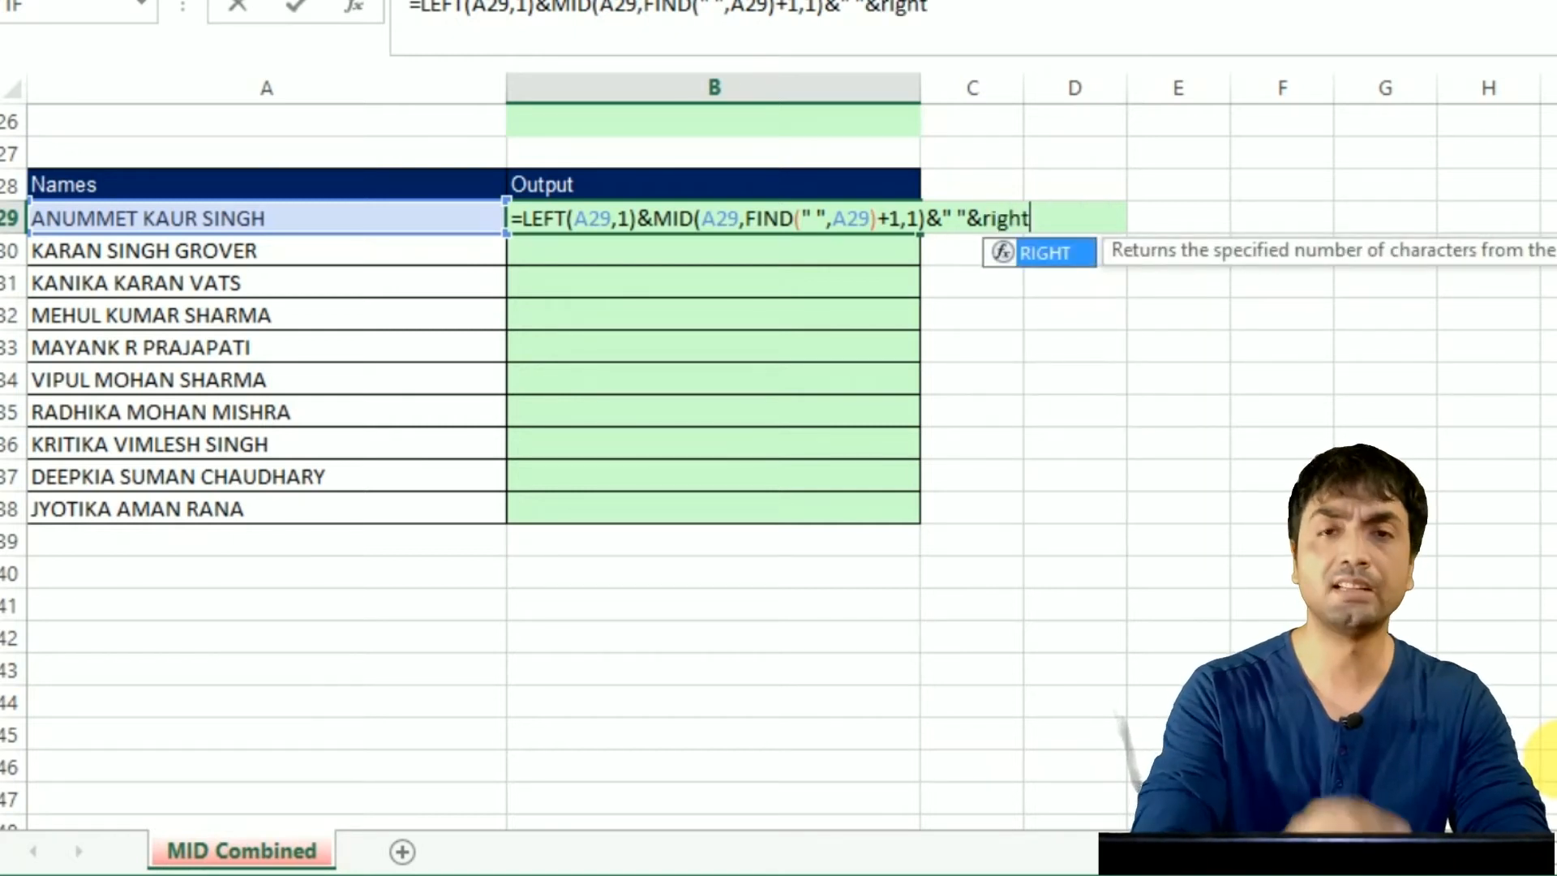
pyautogui.press('Tab')
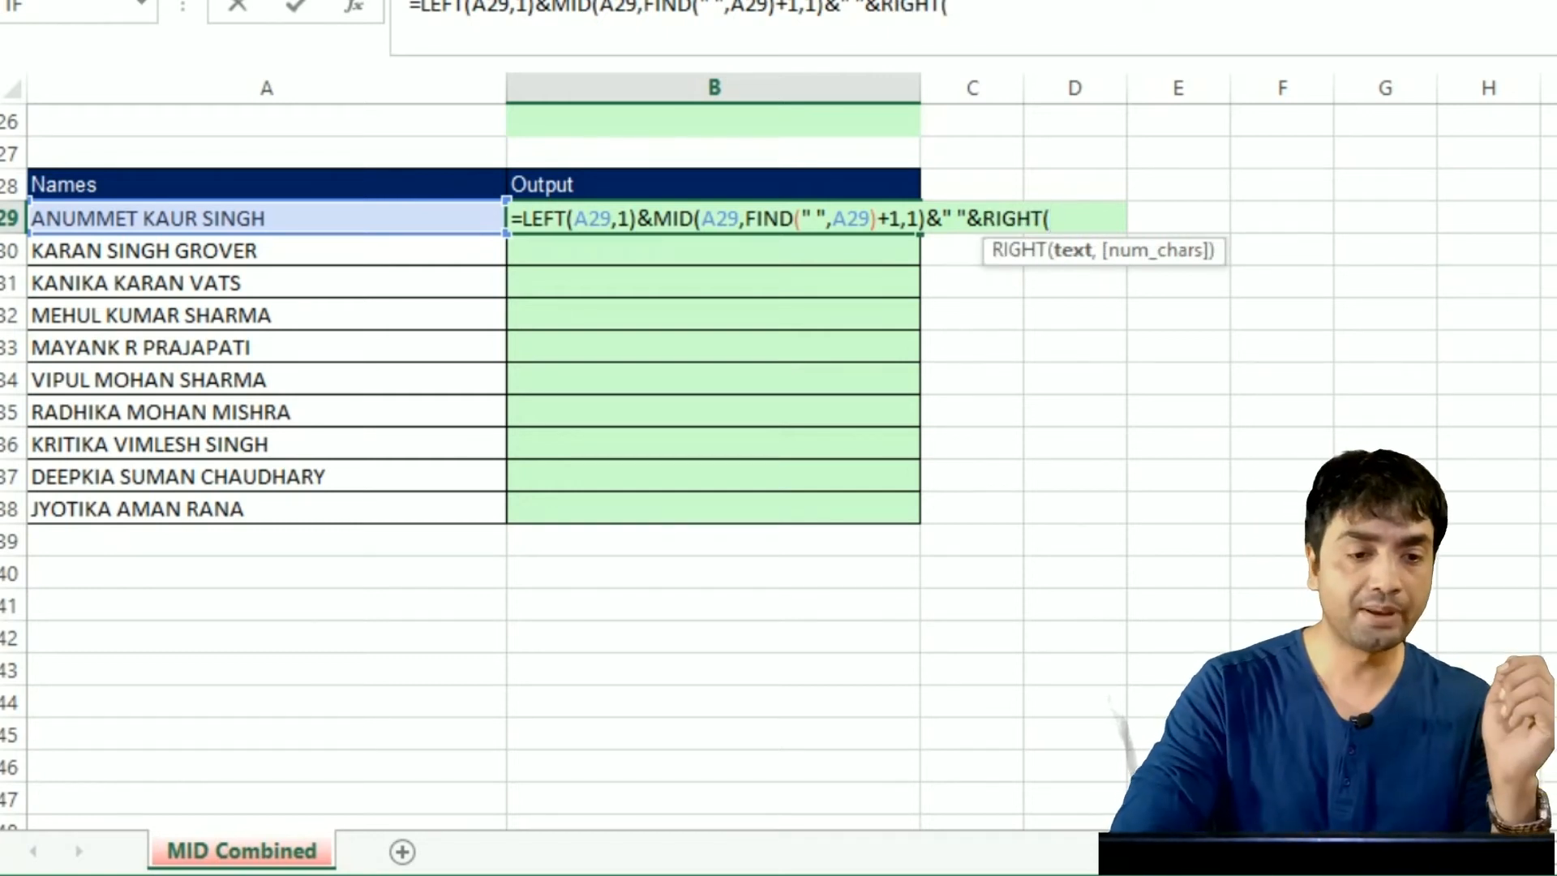
pyautogui.click(441, 227)
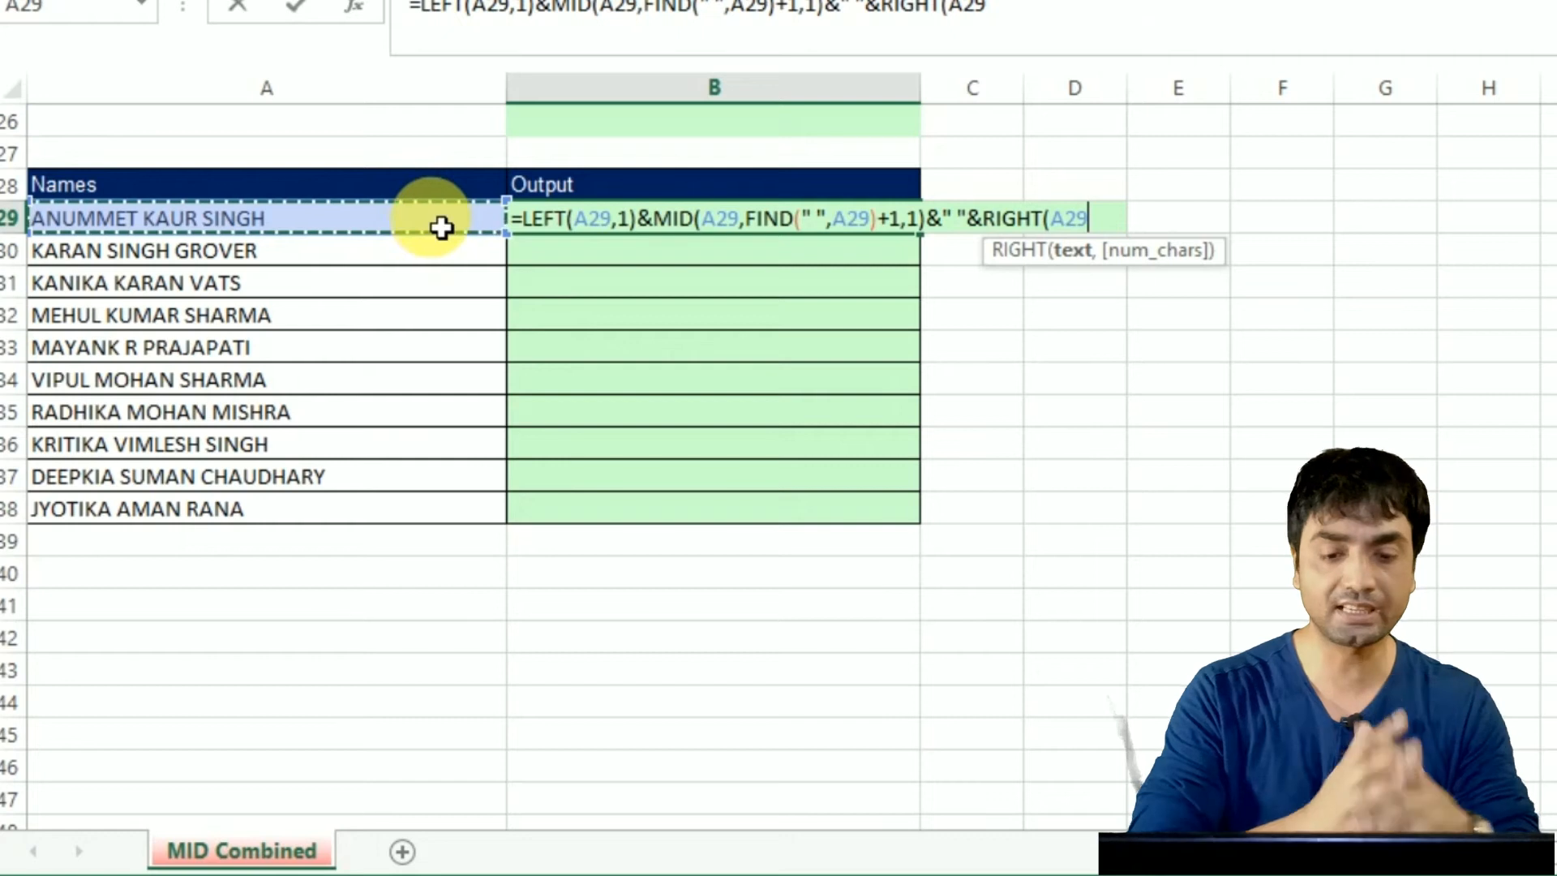
pyautogui.write(',')
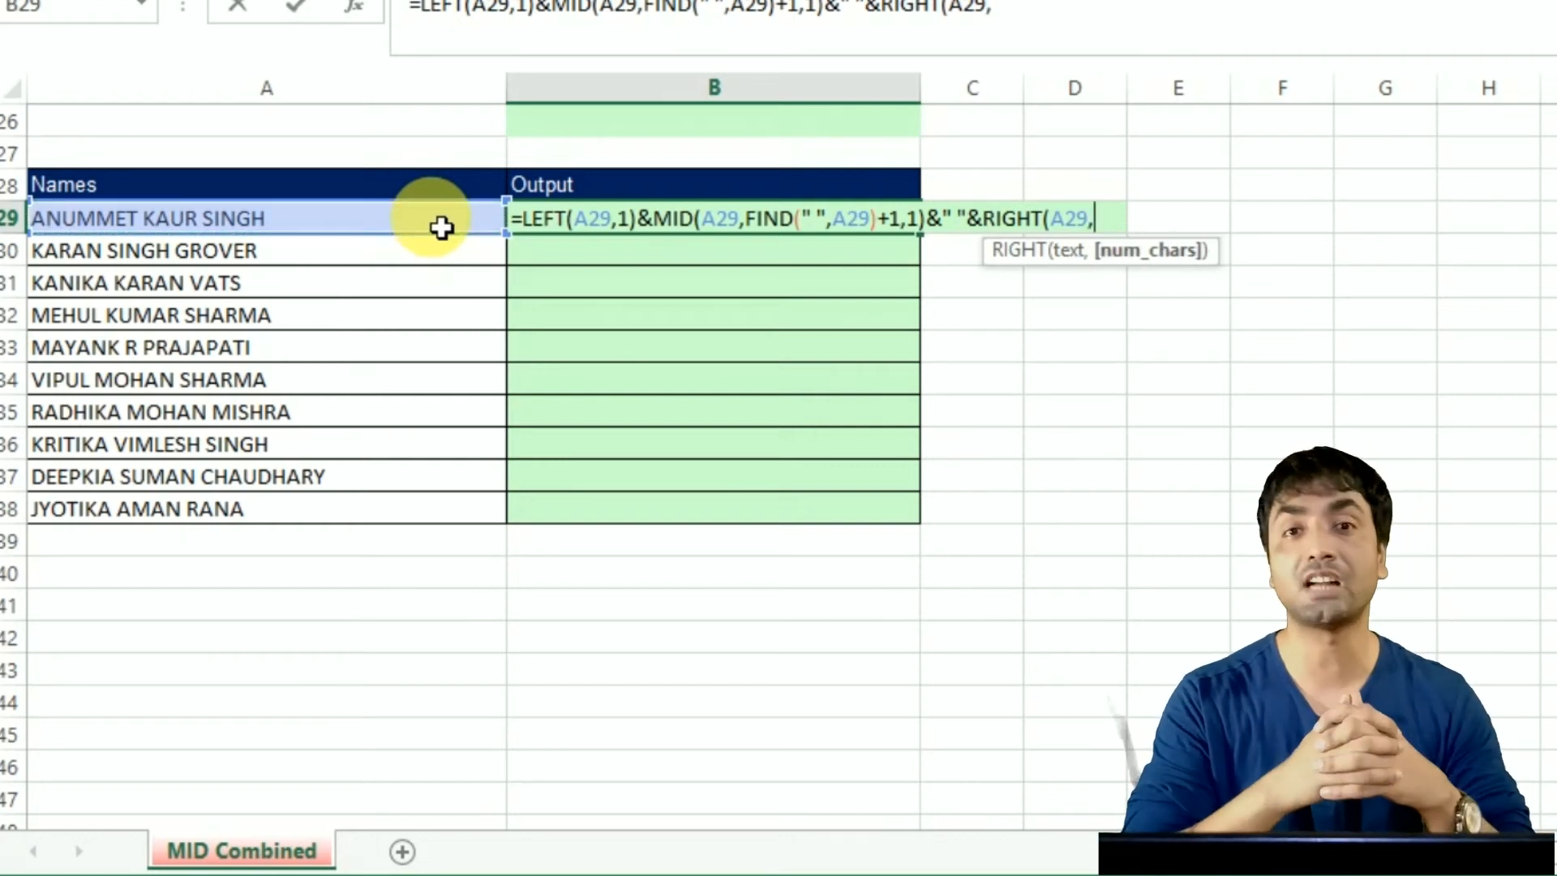
# Build RIGHT's character count in B29 as LEN(A29) minus a FIND for " " within A29.
pyautogui.write('len')
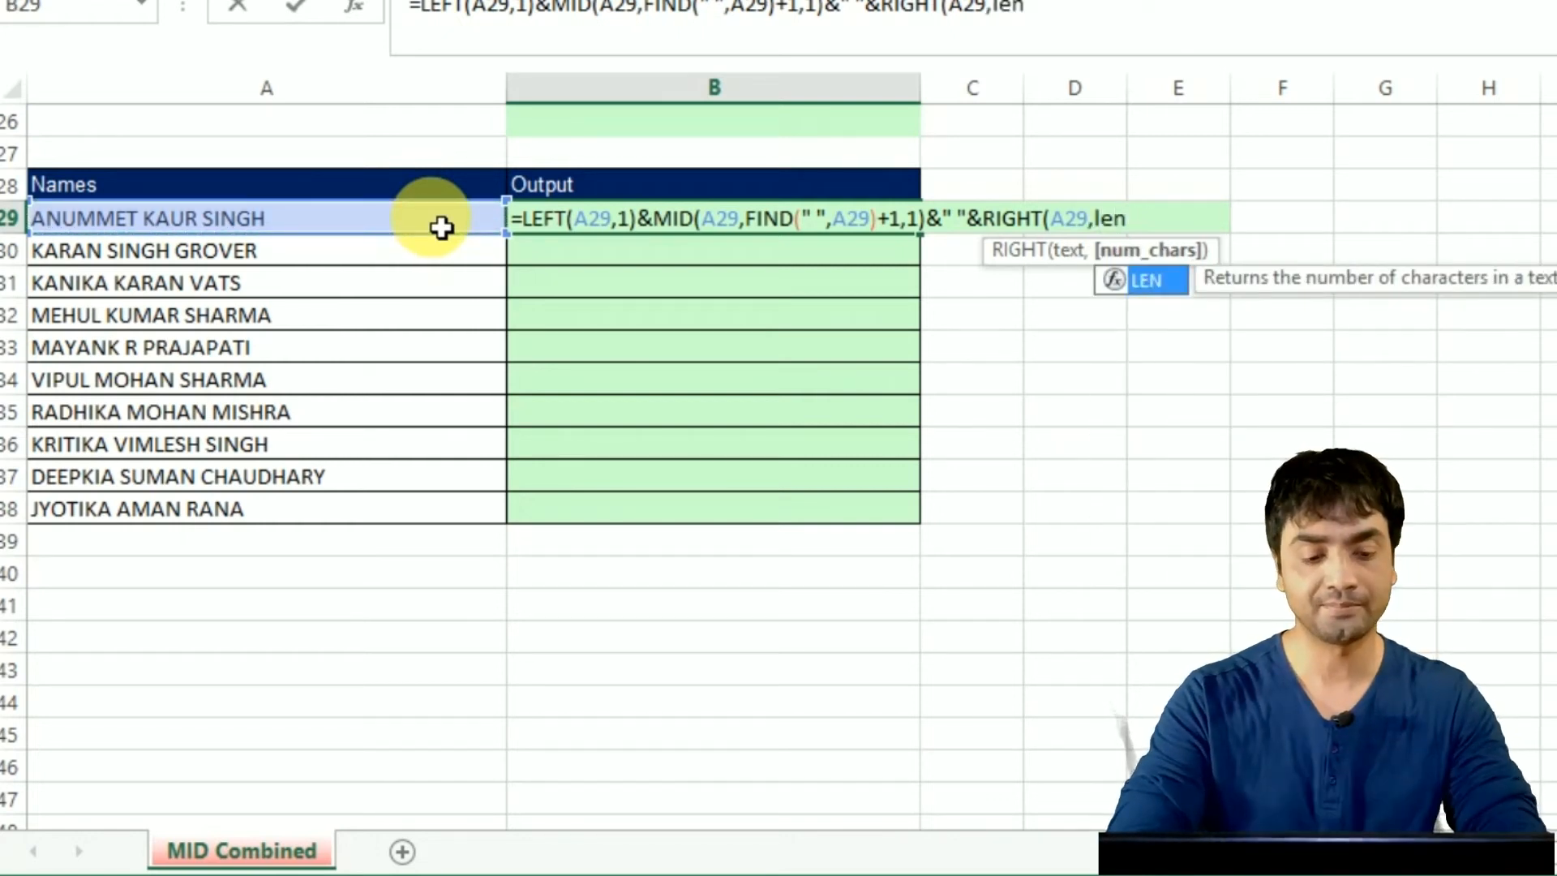
pyautogui.press('Tab')
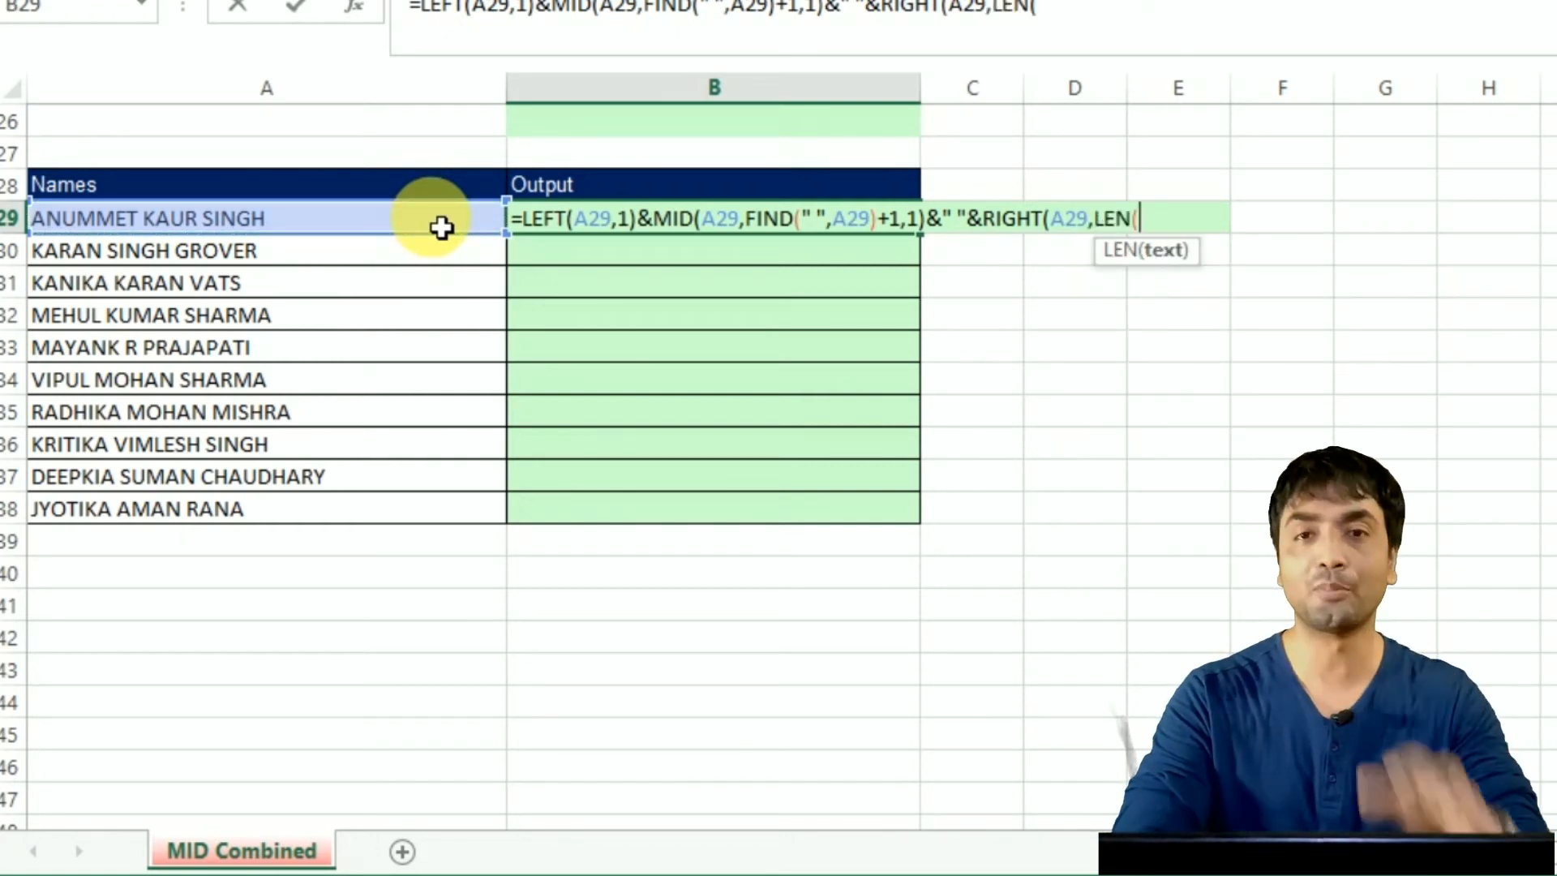
pyautogui.click(381, 234)
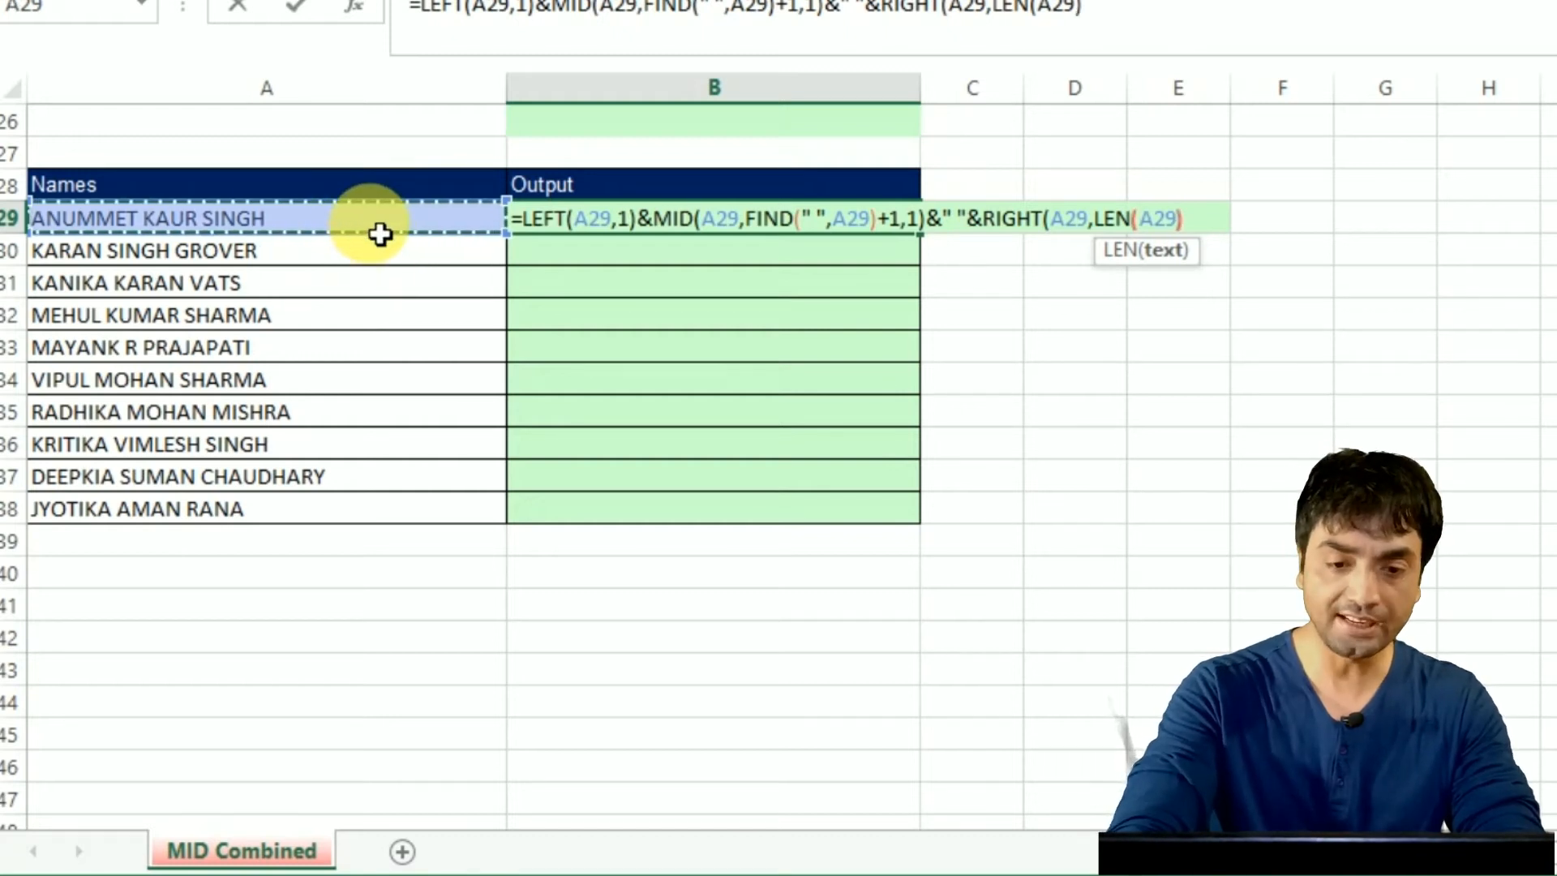
pyautogui.write(')-')
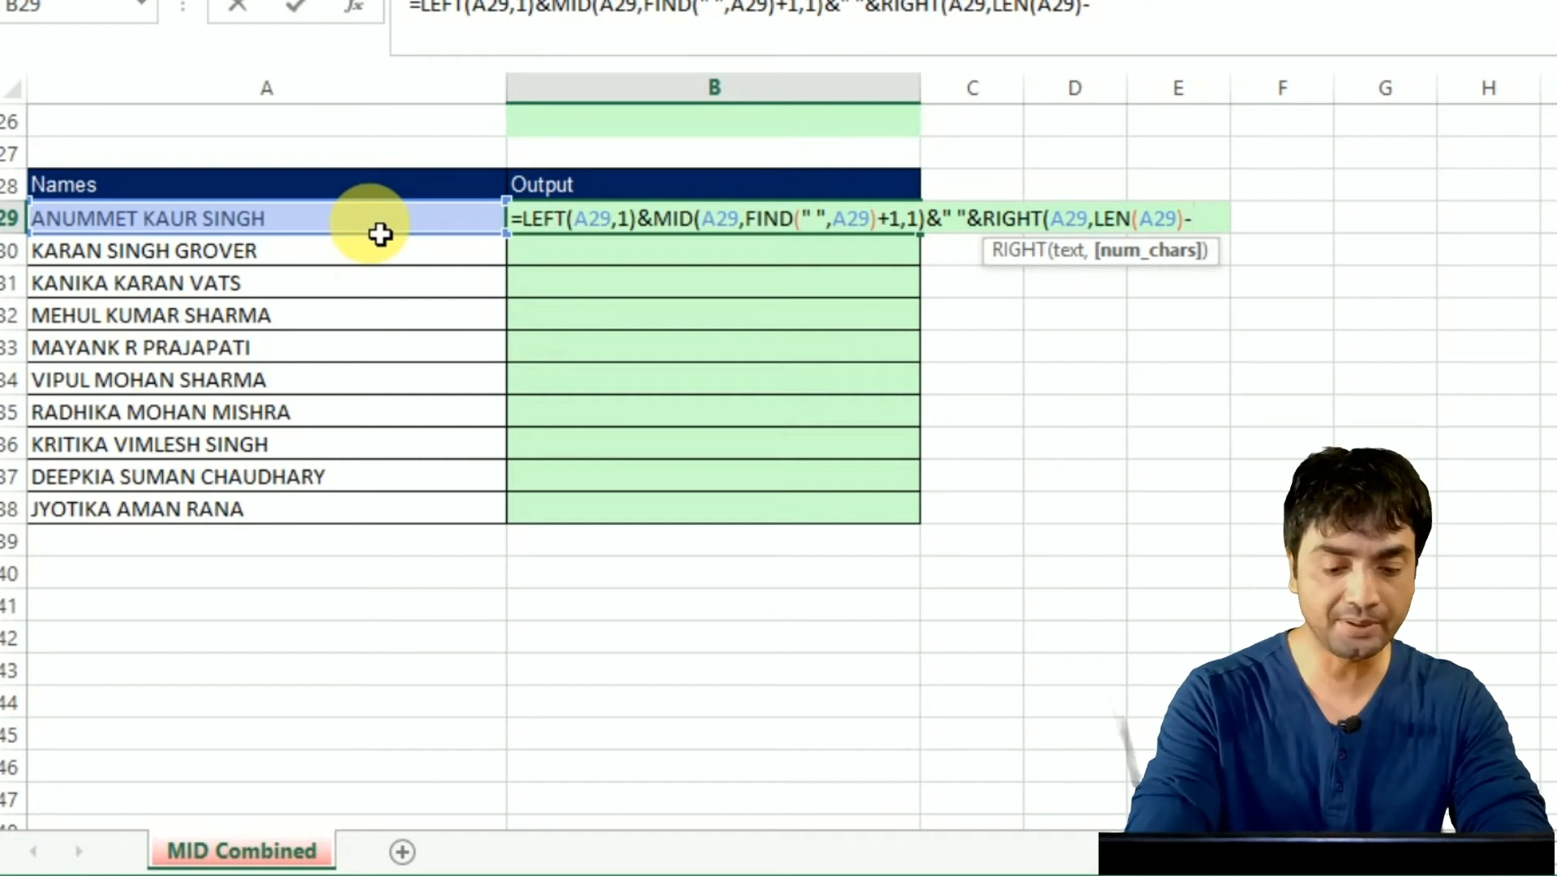
pyautogui.write('find')
pyautogui.press('Tab')
pyautogui.write('" ",')
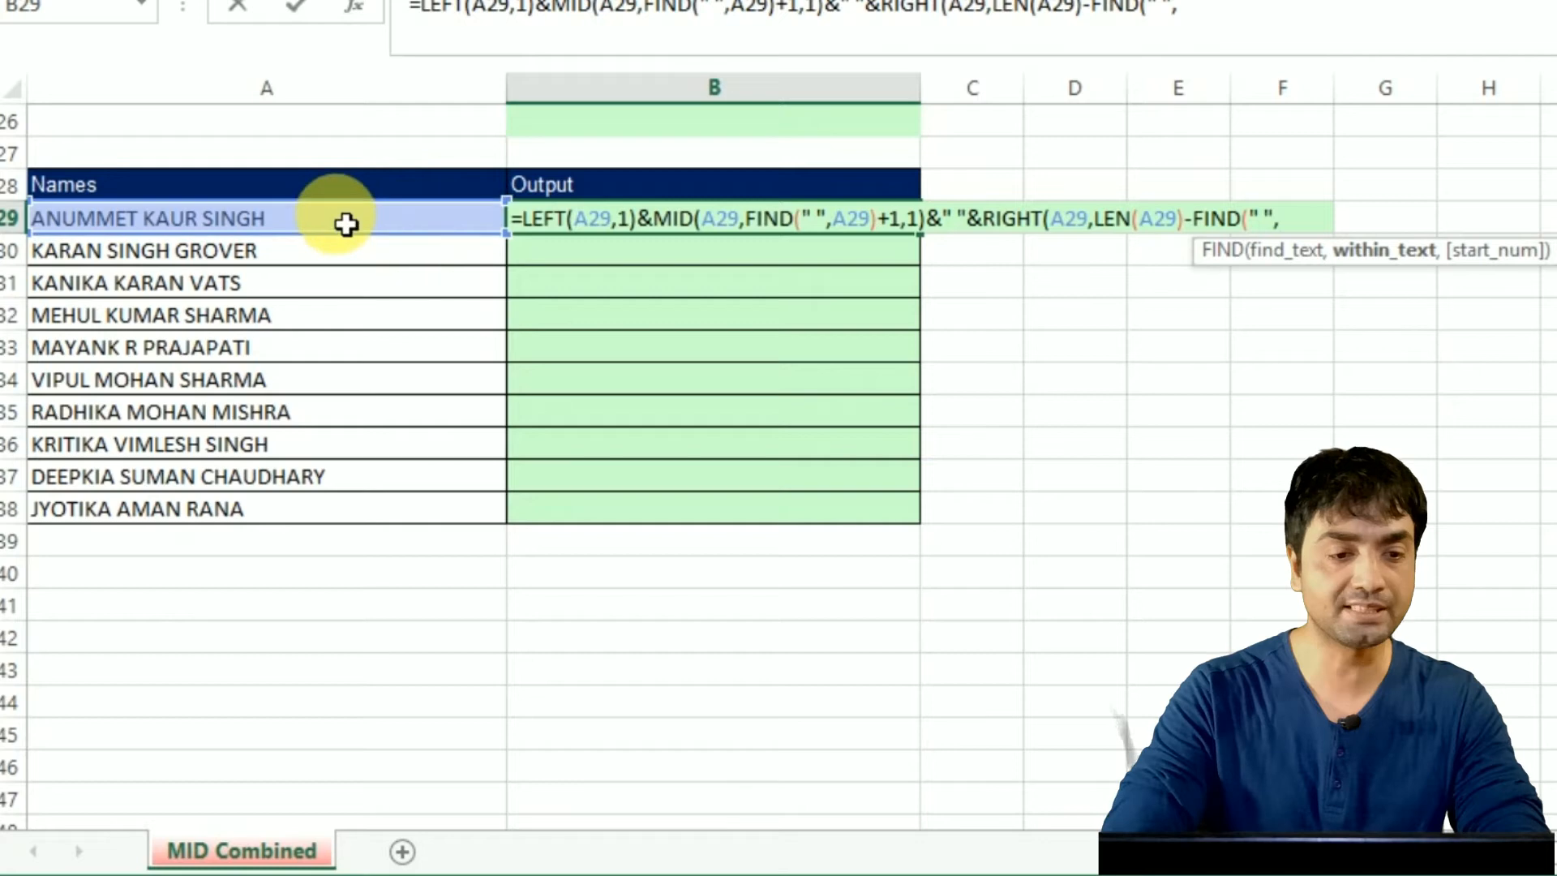
pyautogui.click(345, 221)
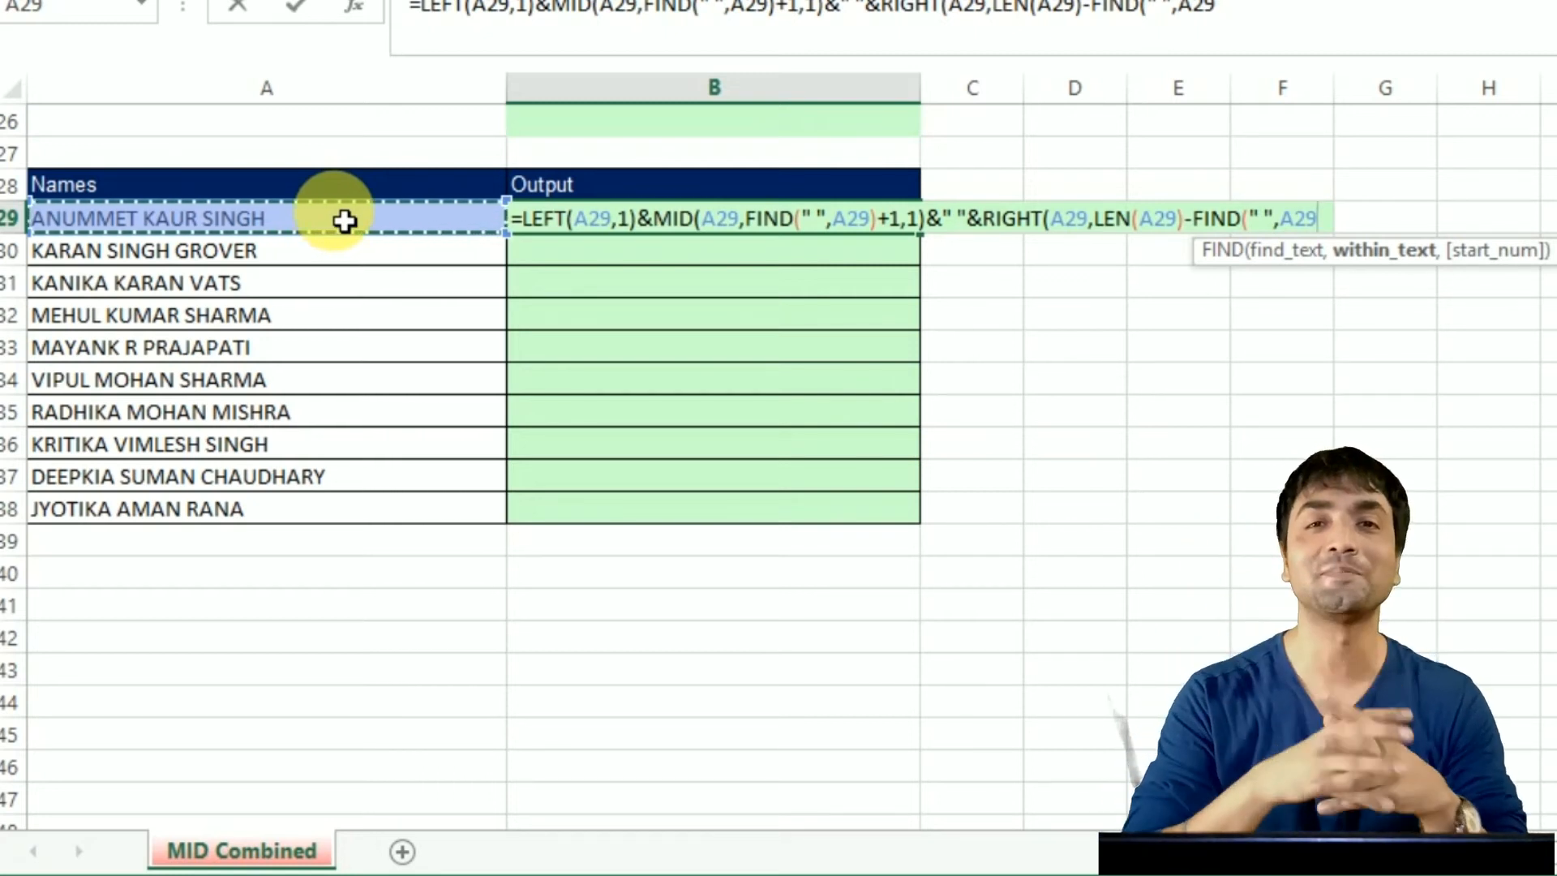
# Give the subtracted FIND a start position of FIND(" ",A29)+1 and complete the formula in B29.
pyautogui.write(',find')
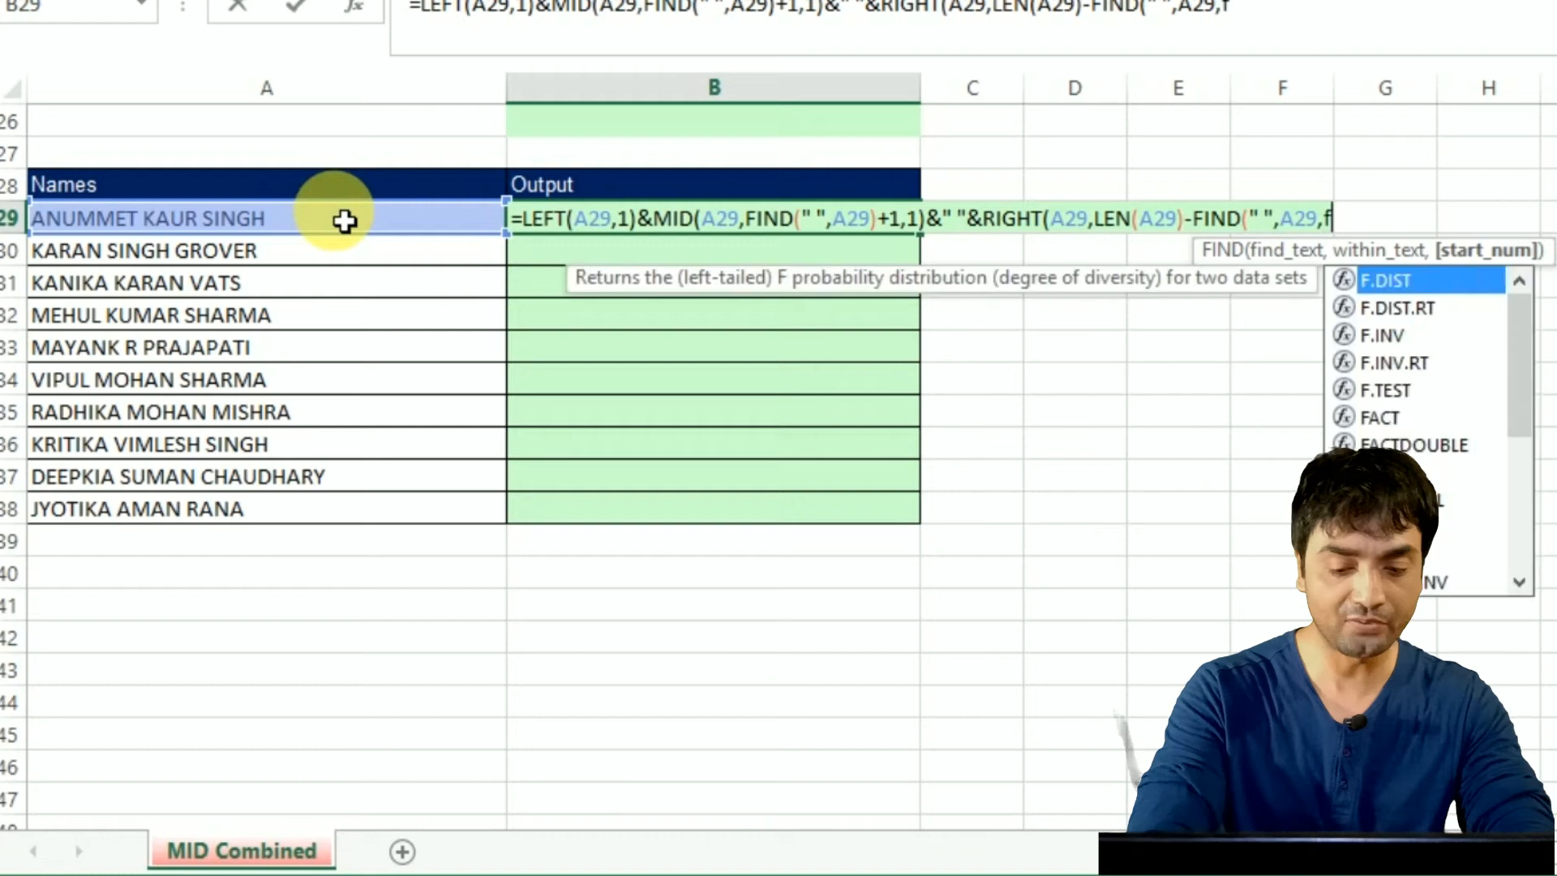
pyautogui.press('Tab')
pyautogui.write('" ",')
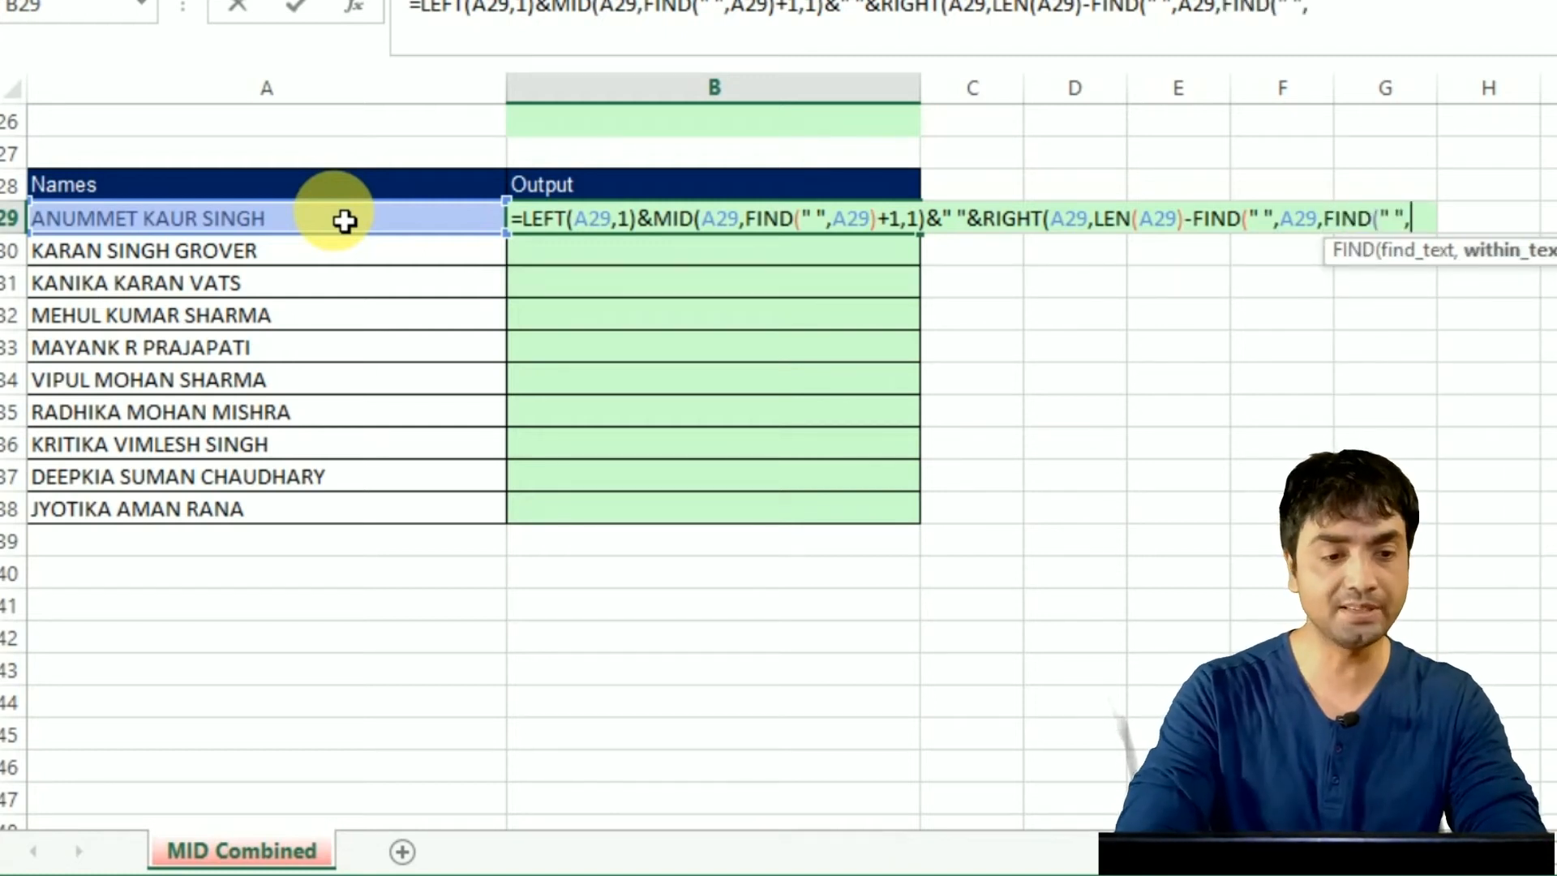
pyautogui.click(283, 231)
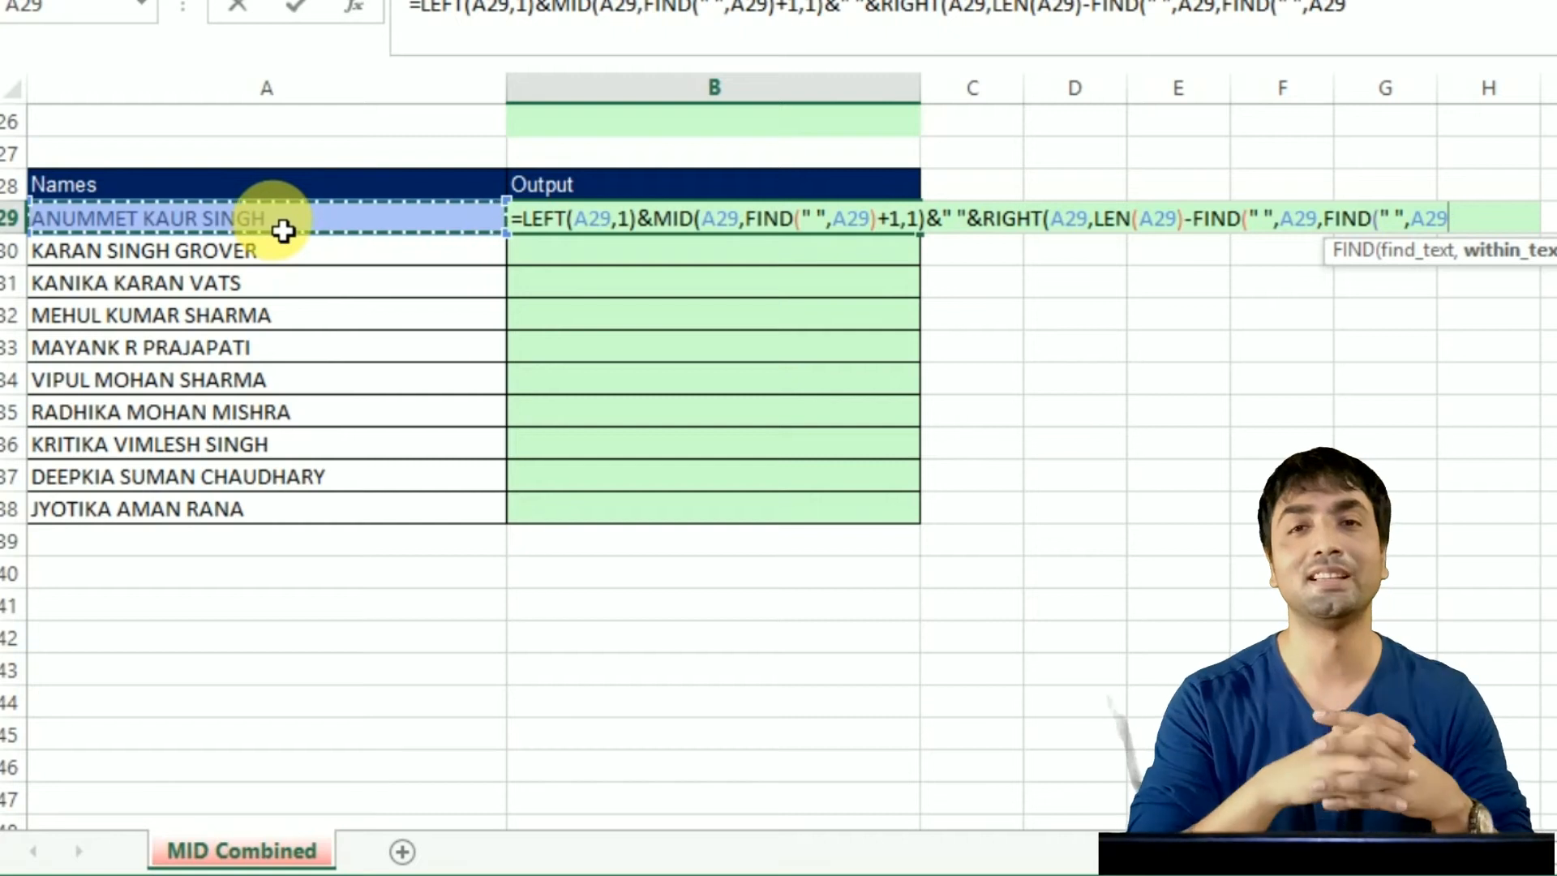
pyautogui.write(')+1')
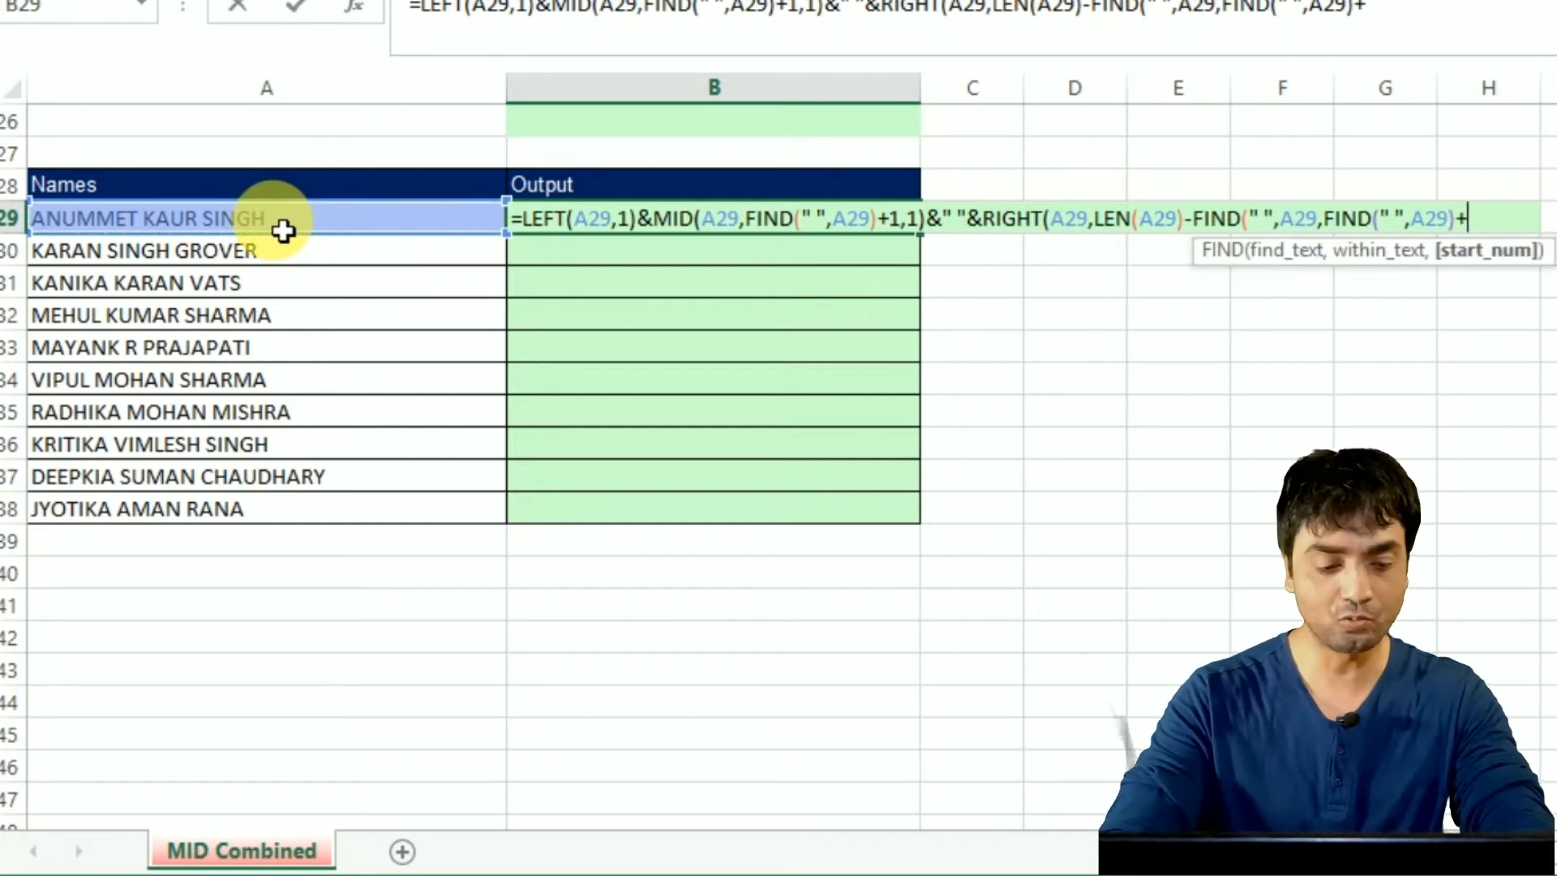
pyautogui.write('))')
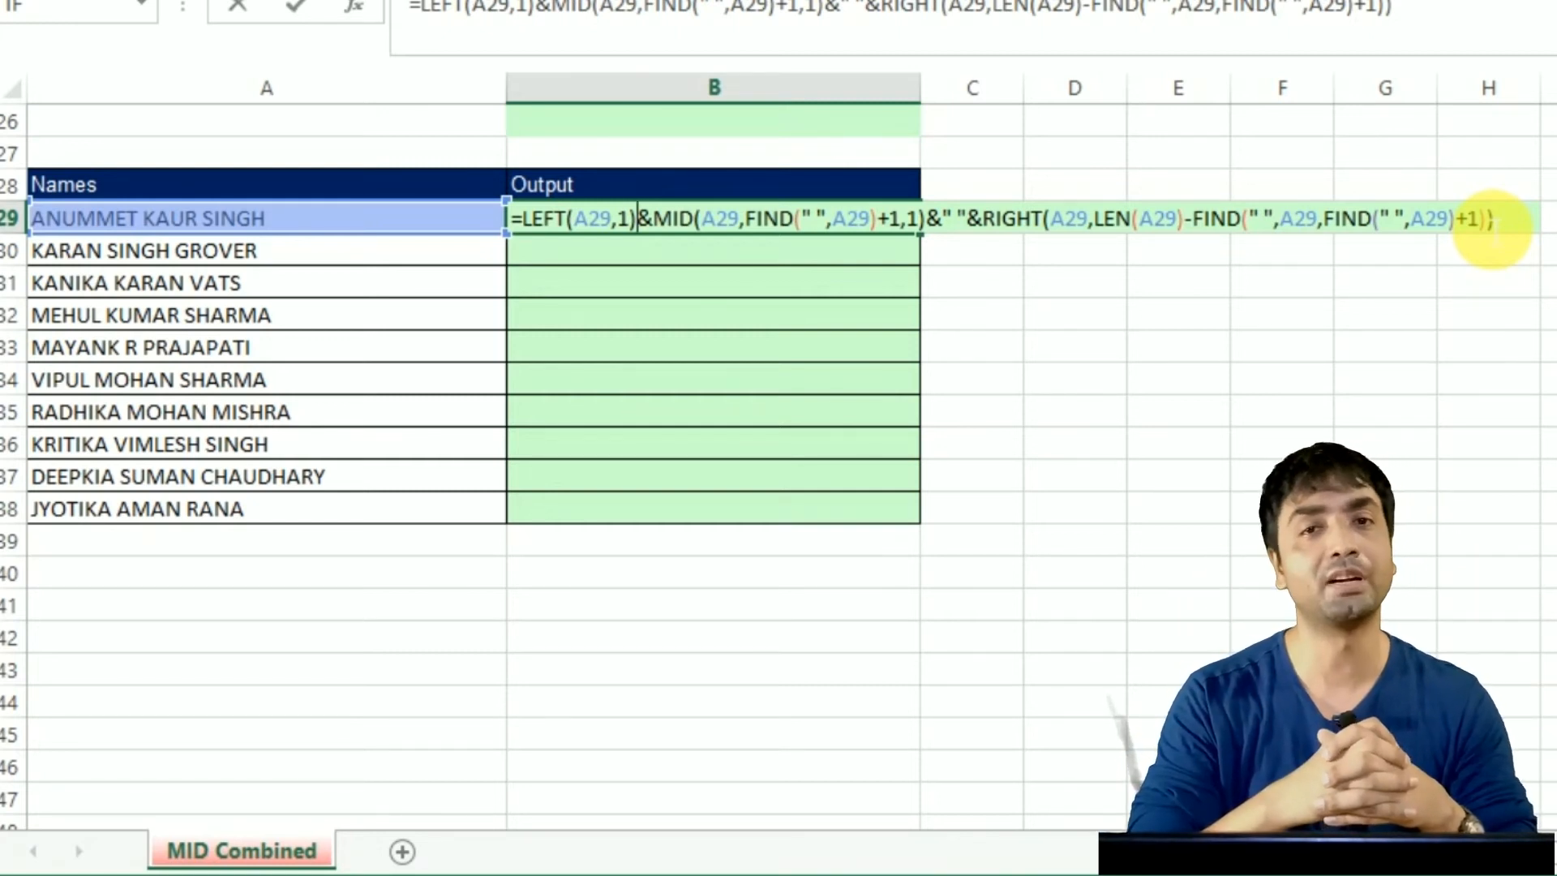
pyautogui.press('Return')
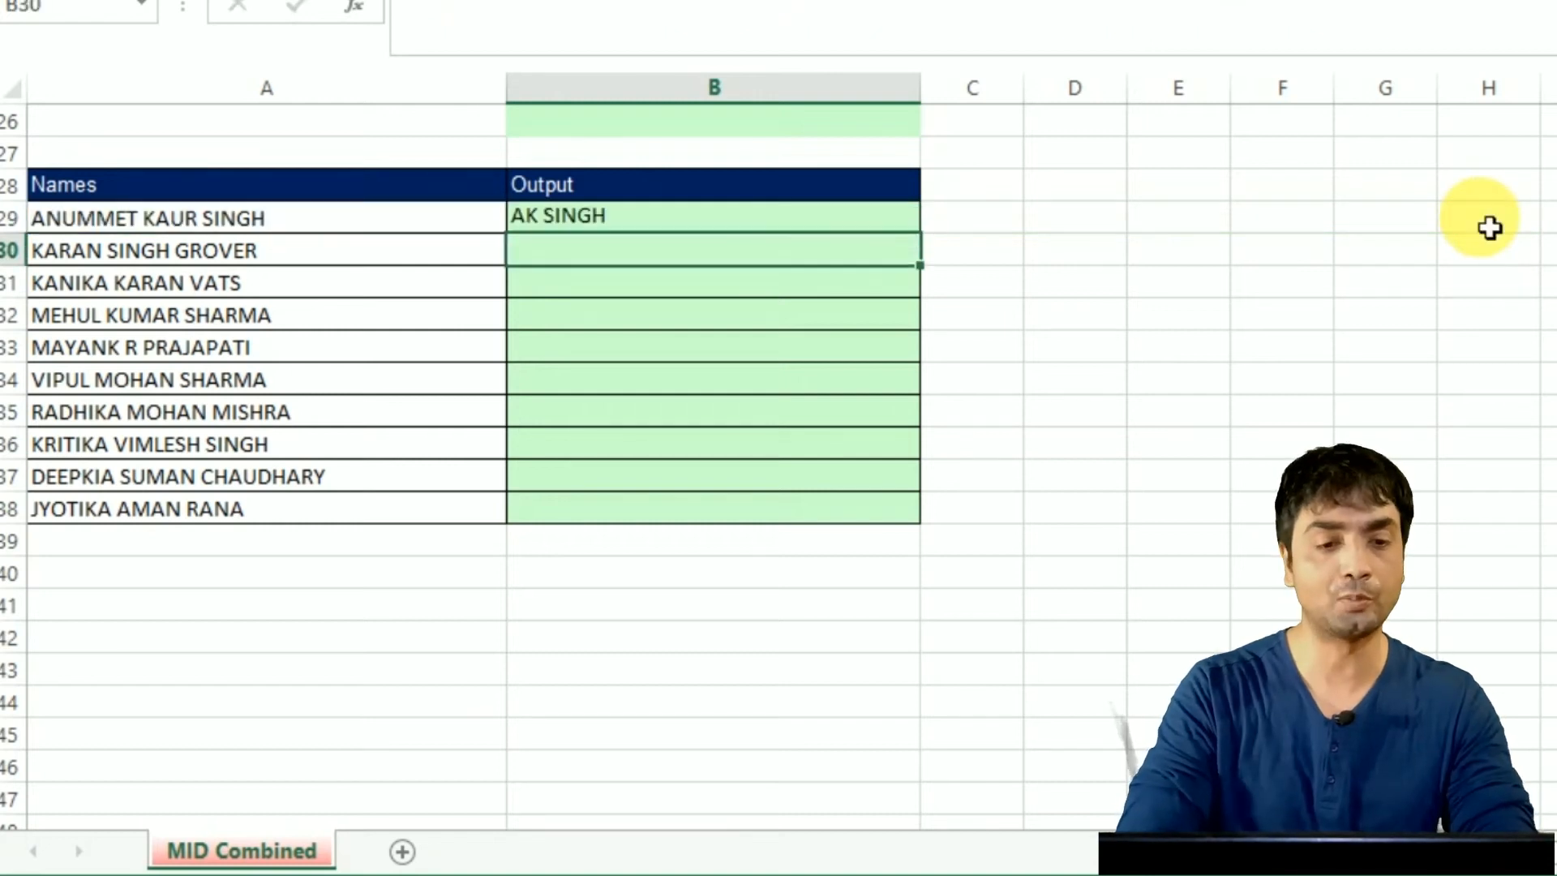
# Fill B29's formula down through B38 and reopen the formula in B29 for review.
pyautogui.click(895, 231)
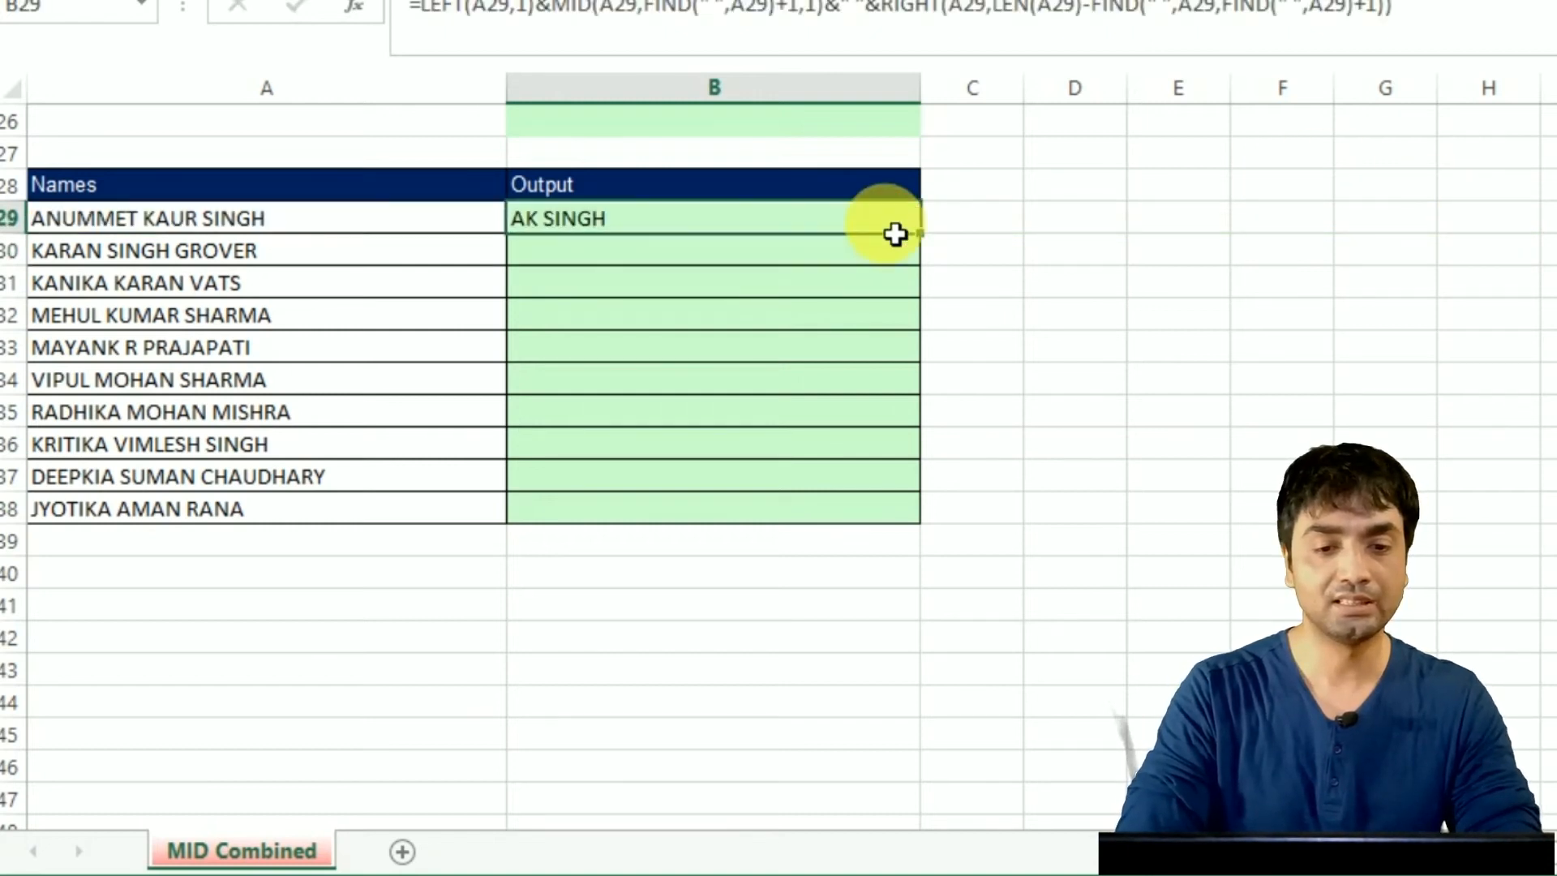
pyautogui.doubleClick(919, 234)
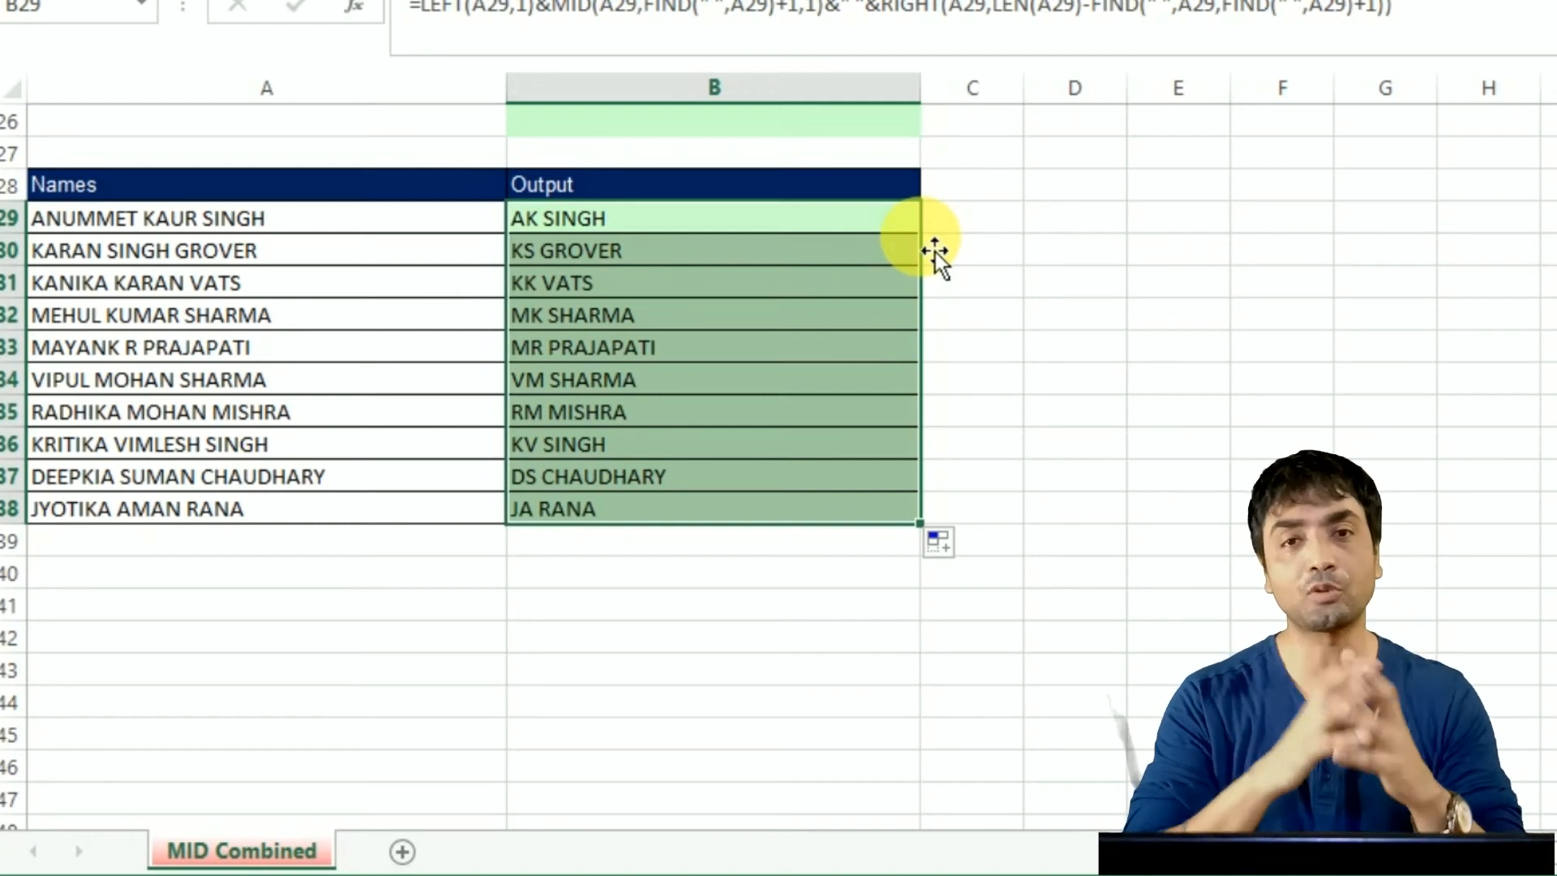
pyautogui.doubleClick(893, 233)
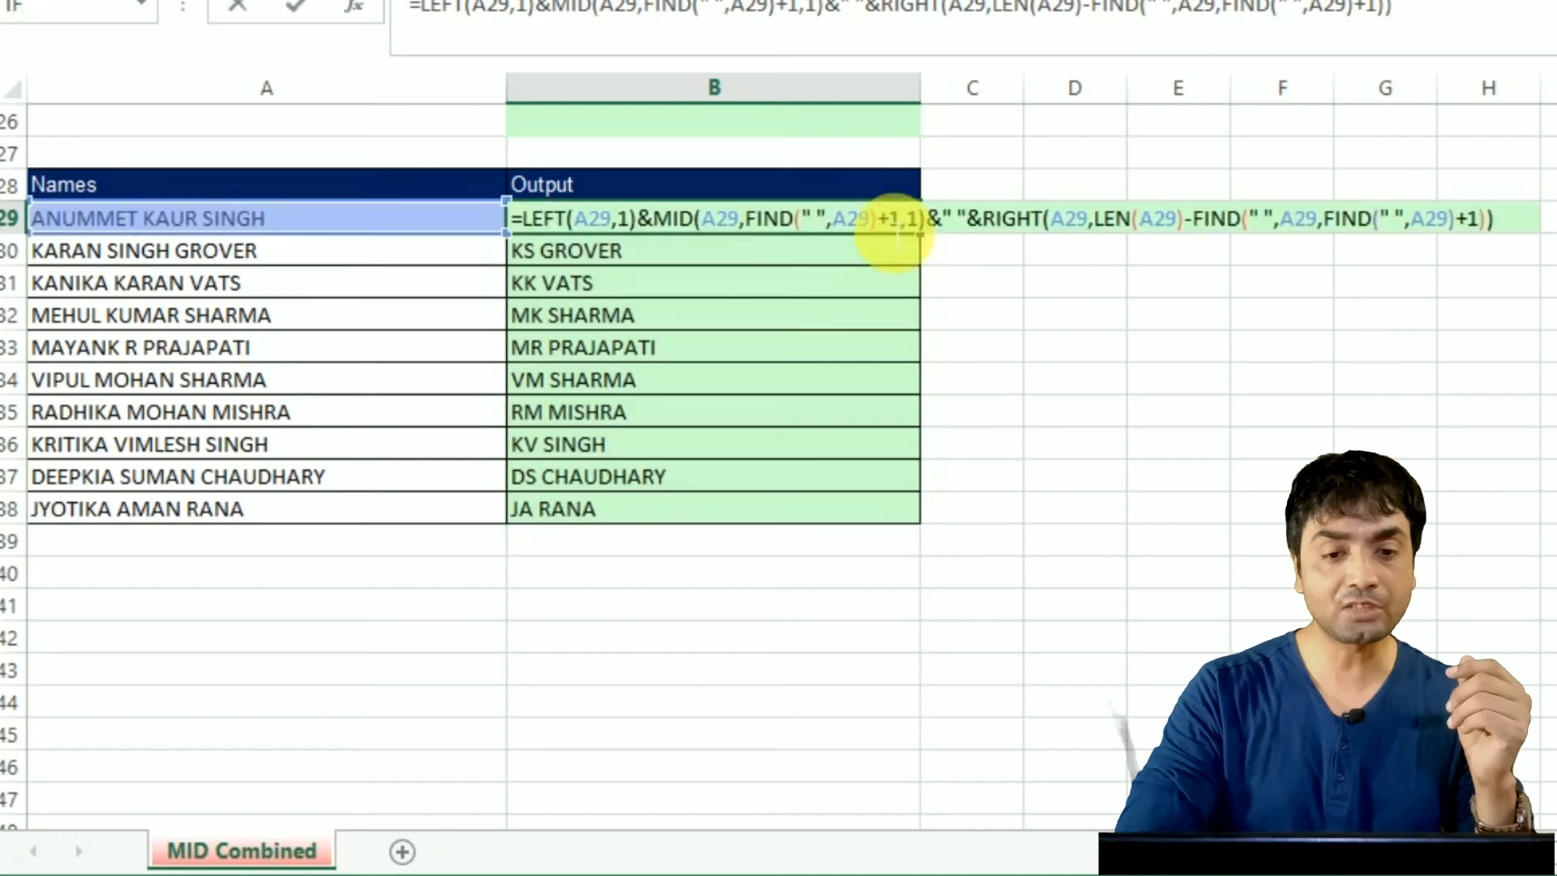